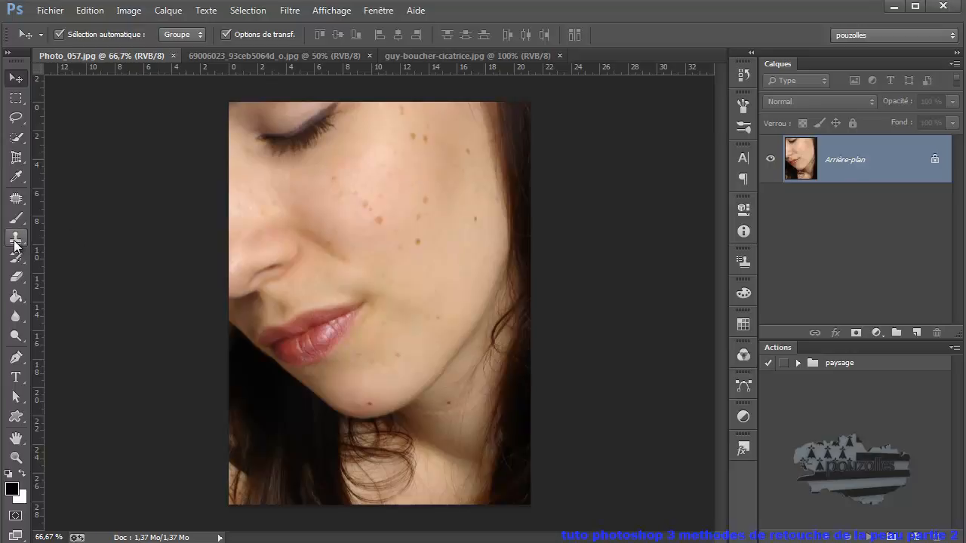
Choose the Spot Healing Brush (Outil Correcteur localisé) for retouching Photo_057.jpg
click(17, 197)
click(83, 196)
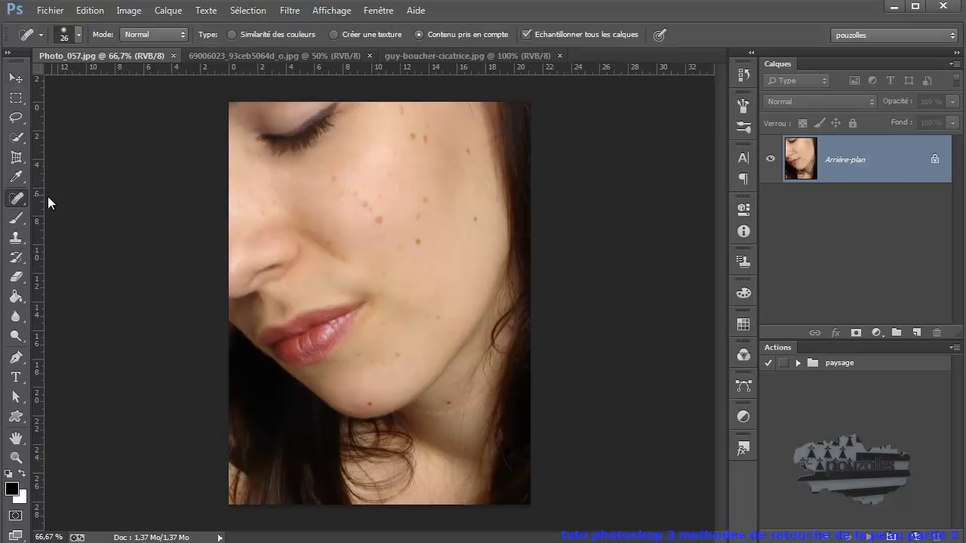
click(17, 199)
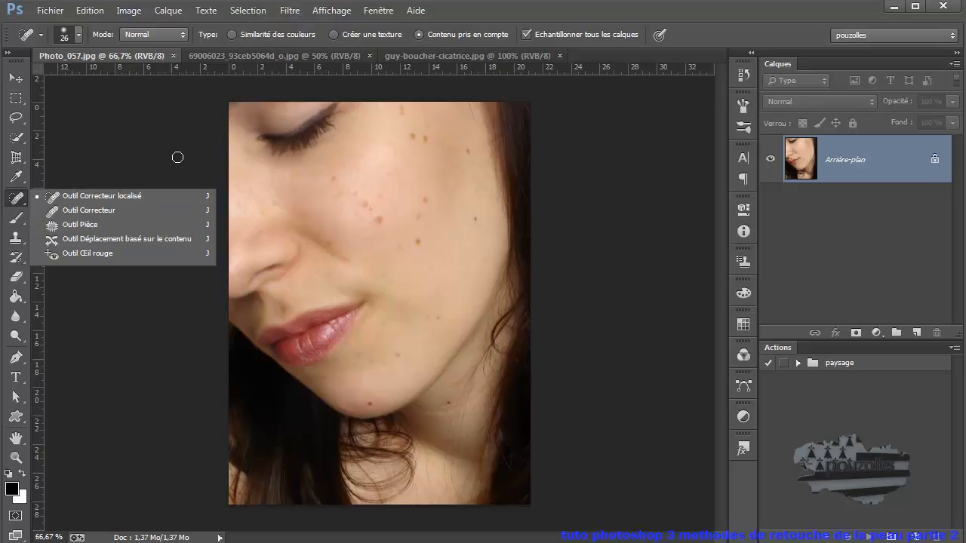
click(94, 198)
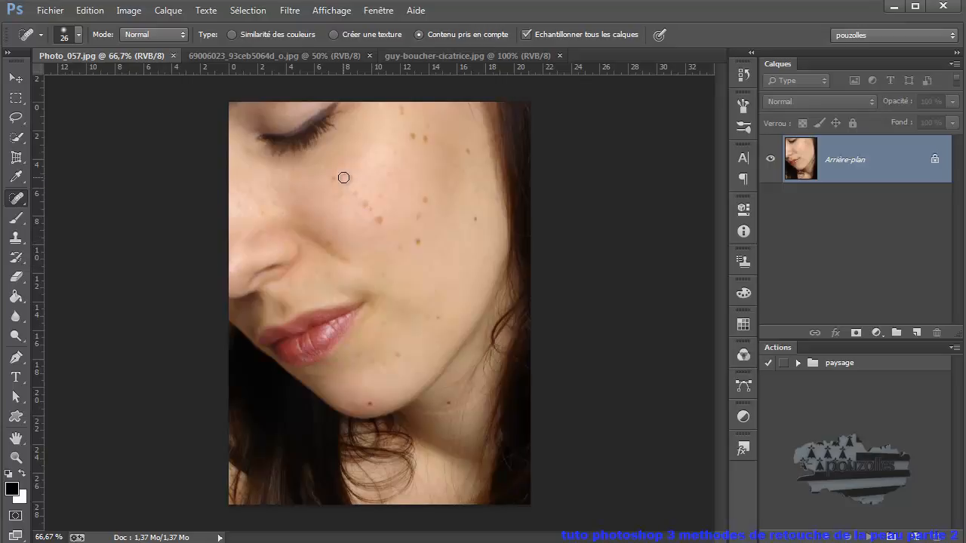
Add a new empty layer above Arrière-plan and briefly hide and reshow the background to check the layer
key(alt)
scroll(411, 103, up, 5)
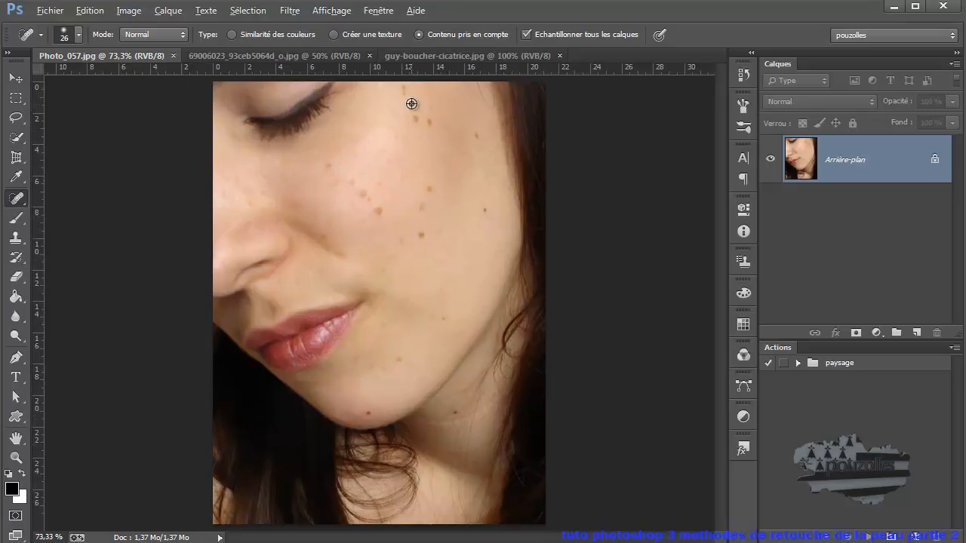
drag(717, 239, 720, 230)
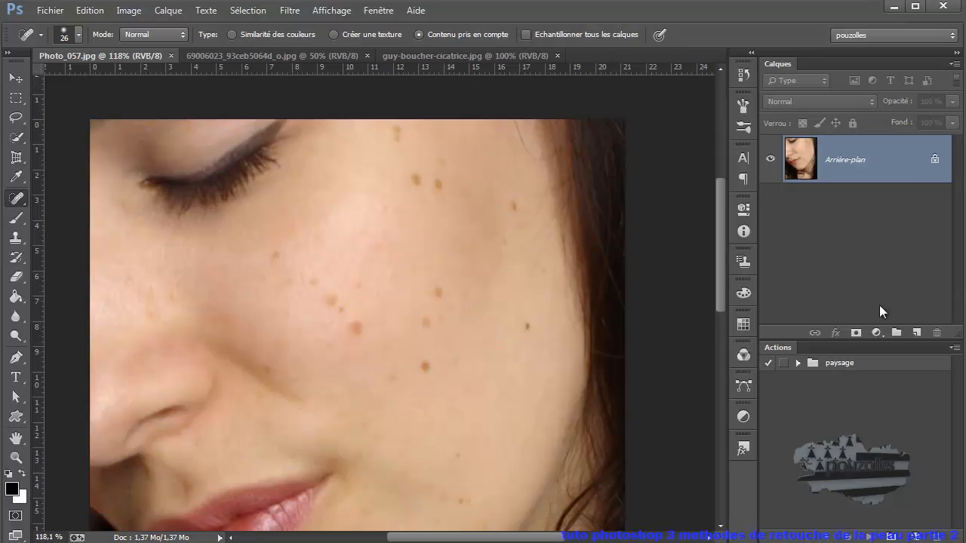
click(916, 333)
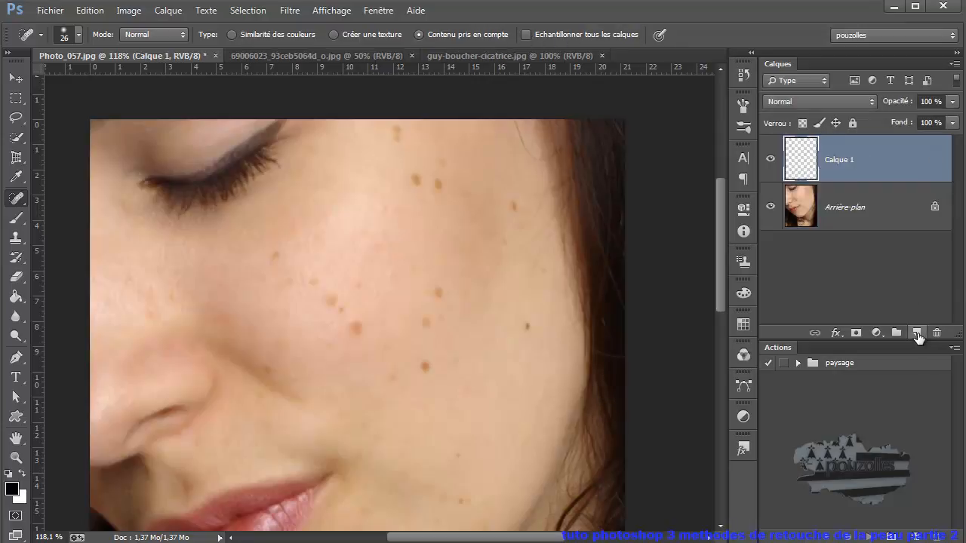
click(770, 207)
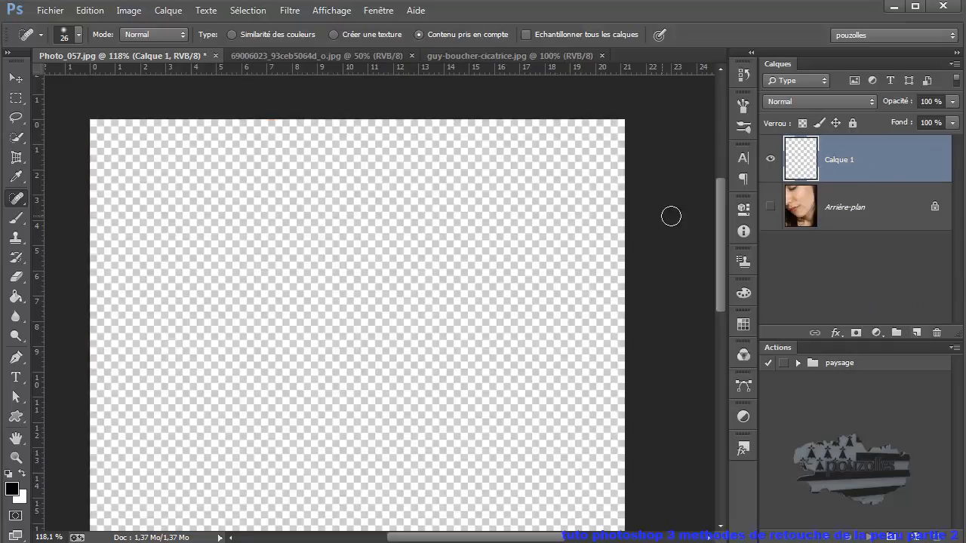
click(770, 208)
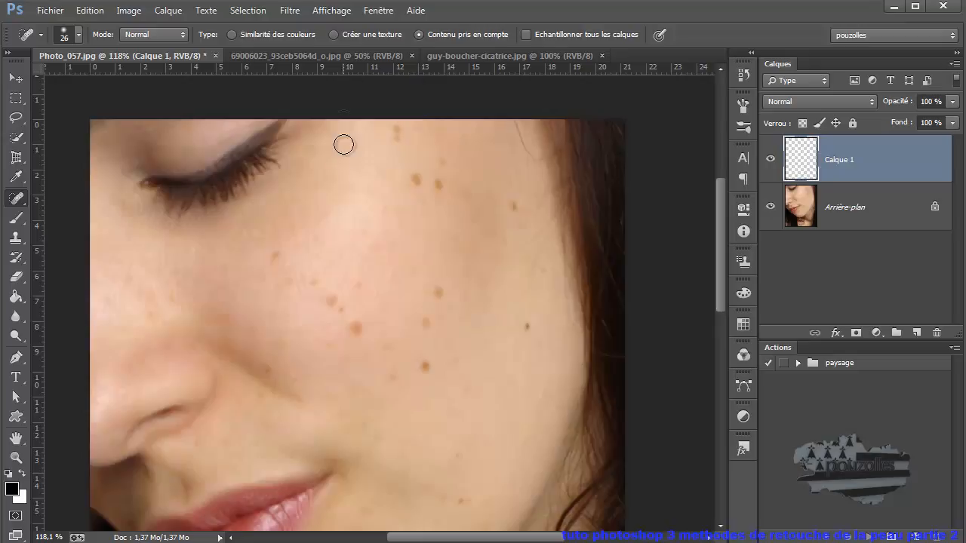
Try to remove the moles on the upper cheek with the Spot Healing Brush on Calque 1, without sampling all layers
right_click(17, 199)
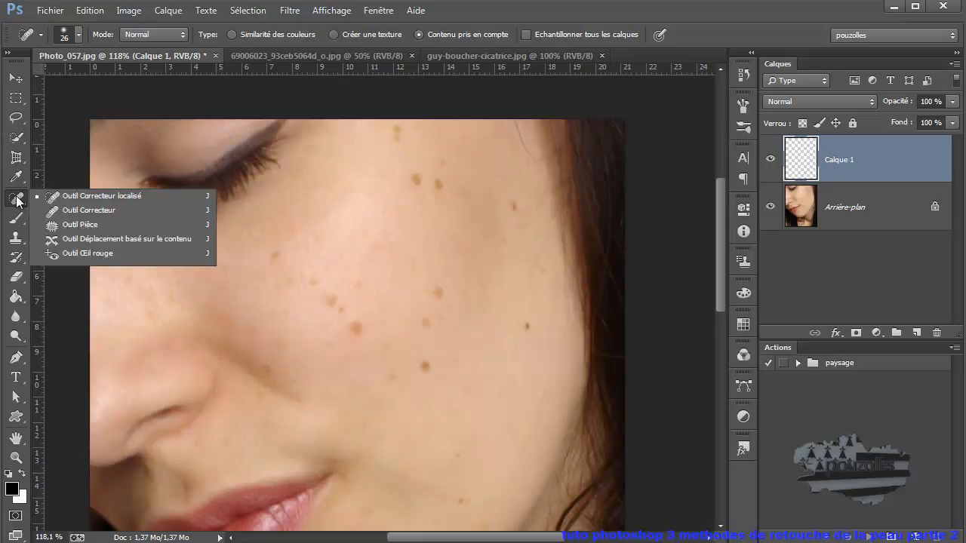
click(90, 195)
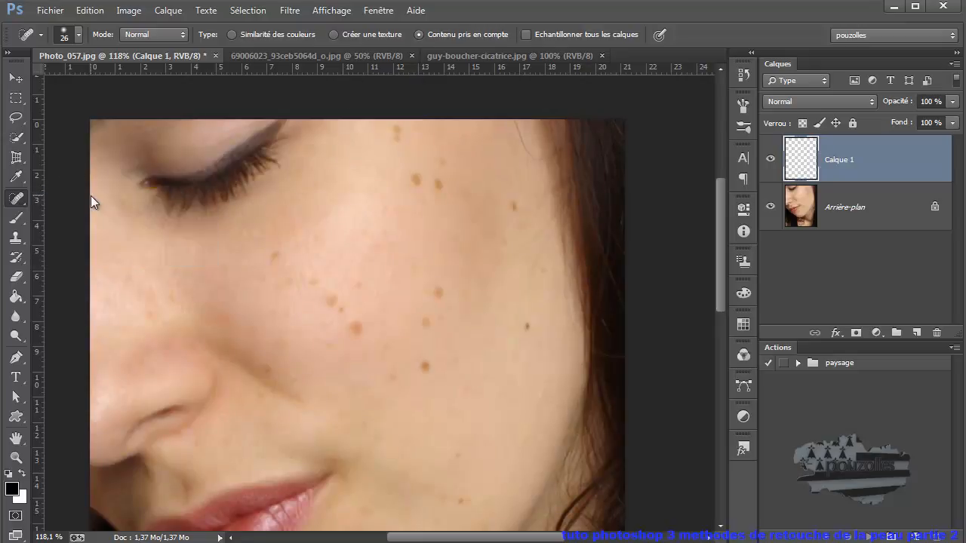
drag(395, 155, 398, 117)
drag(404, 173, 446, 189)
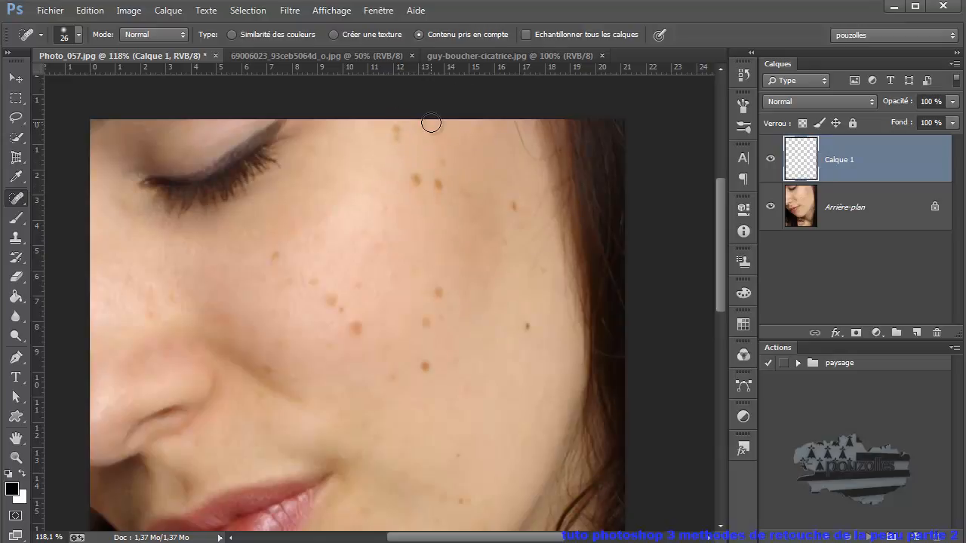
Enable sampling of all layers and heal the moles on the upper cheek and near the temple on Calque 1
click(526, 34)
drag(392, 143, 395, 131)
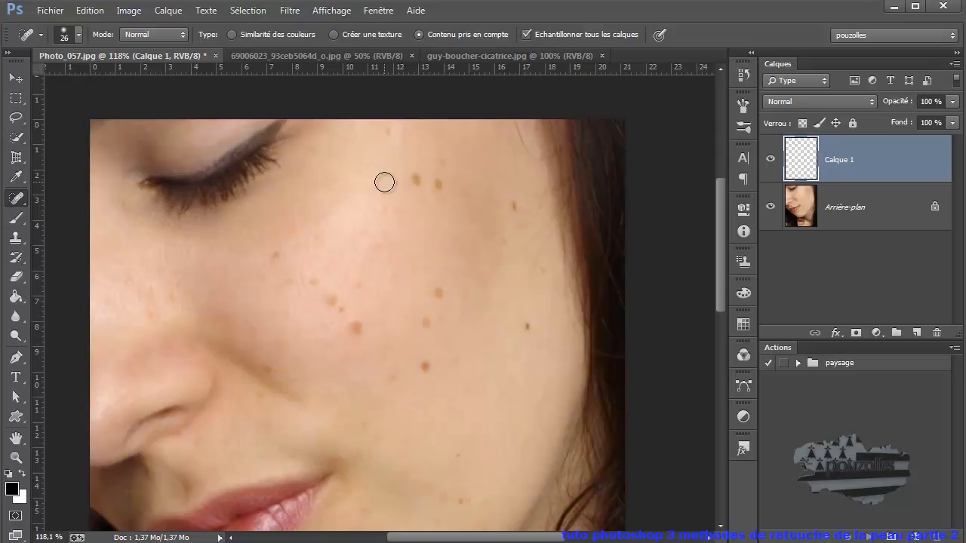
drag(393, 177, 448, 190)
drag(435, 159, 451, 167)
drag(501, 221, 518, 208)
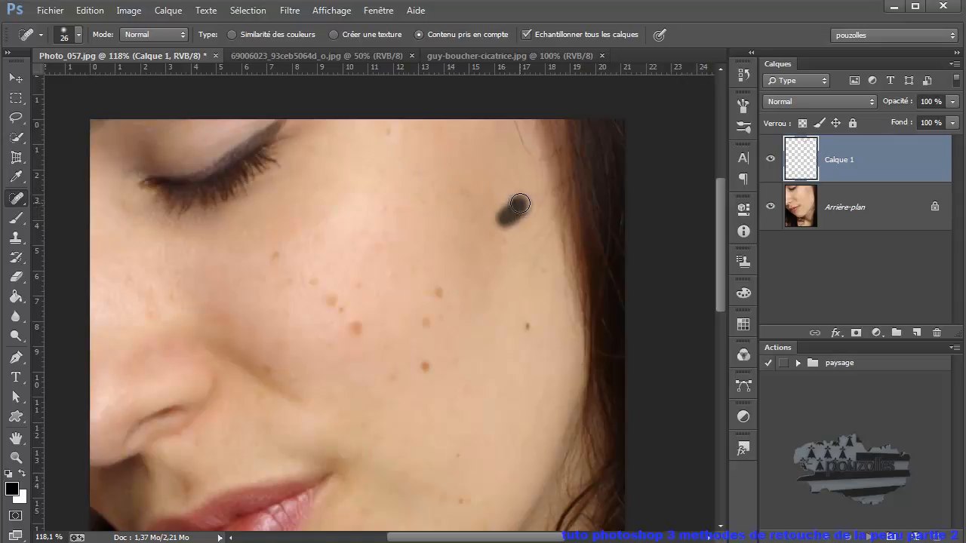
Set the Spot Healing Brush diameter to 33 px
alt+right_click(426, 215)
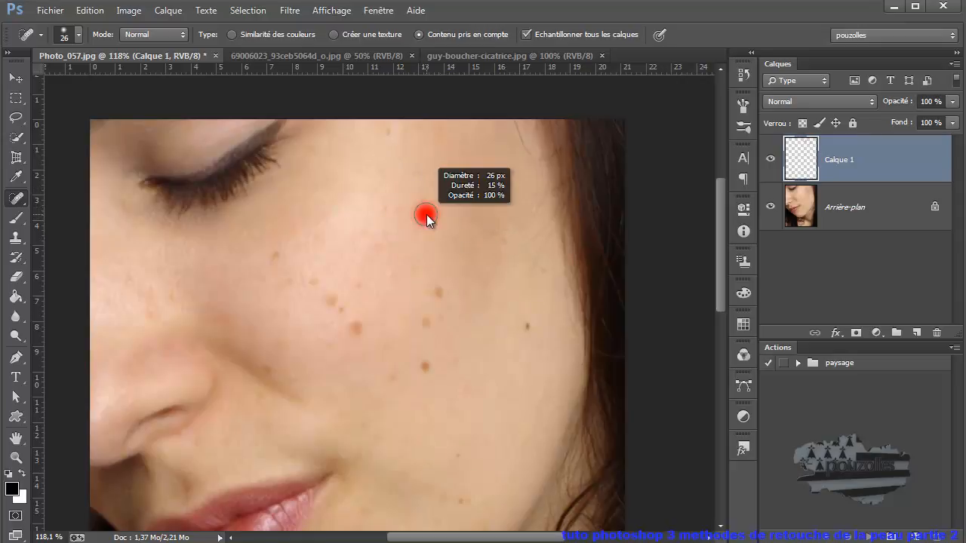
drag(423, 214, 439, 106)
drag(438, 23, 438, 14)
mouse_move(413, 250)
mouse_down()
mouse_move(444, 169)
mouse_move(424, 169)
mouse_move(435, 169)
mouse_up()
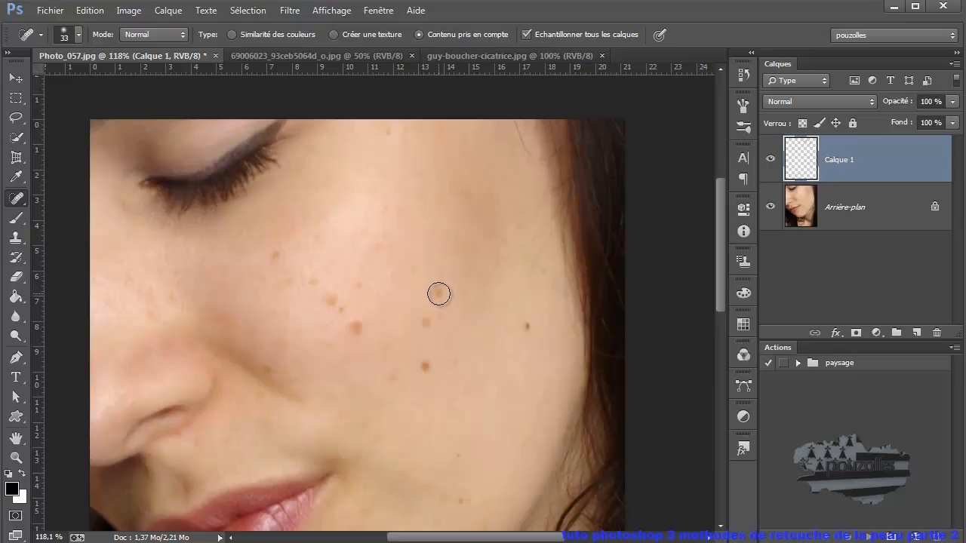
Heal the larger moles across the middle and outer cheek on Calque 1
click(438, 293)
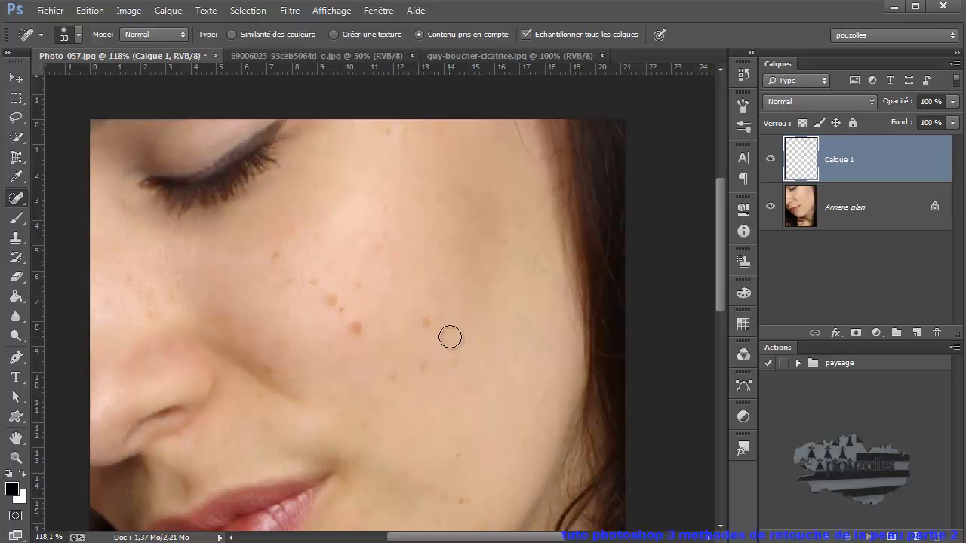
click(424, 321)
drag(419, 365, 459, 353)
drag(473, 385, 457, 398)
mouse_move(373, 330)
mouse_down()
mouse_move(351, 340)
mouse_move(362, 341)
mouse_up()
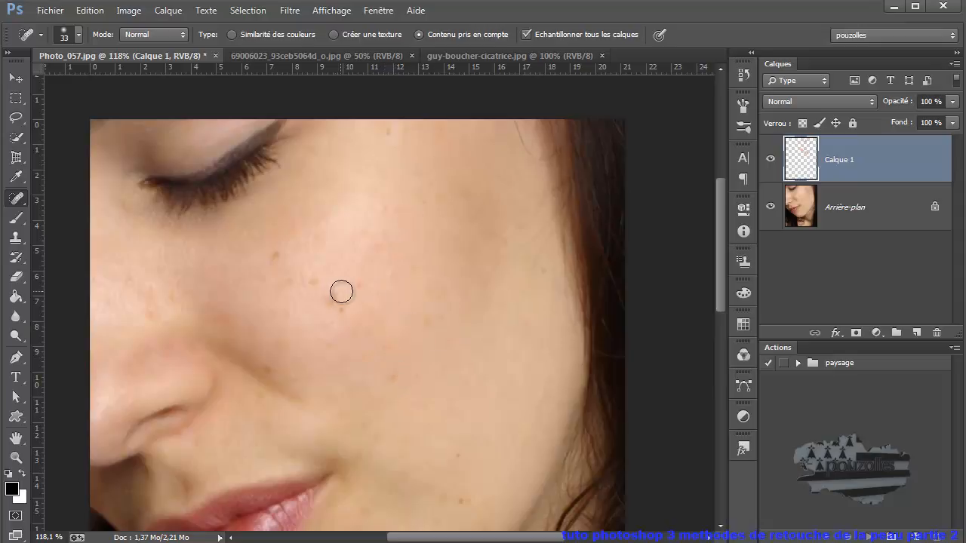
Heal the cluster of small spots on the inner cheek beside the nose and the faint marks remaining on the middle cheek
drag(332, 300, 332, 300)
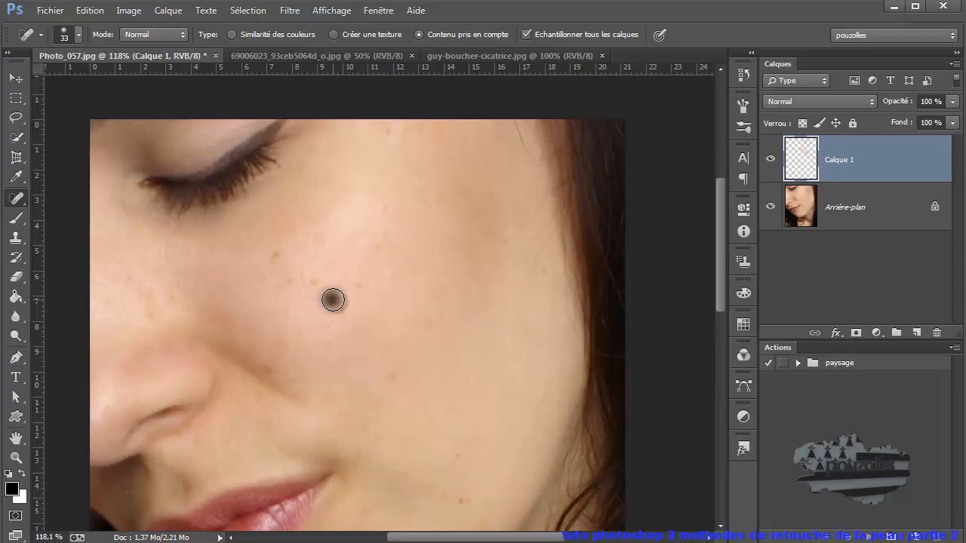
drag(333, 301, 336, 300)
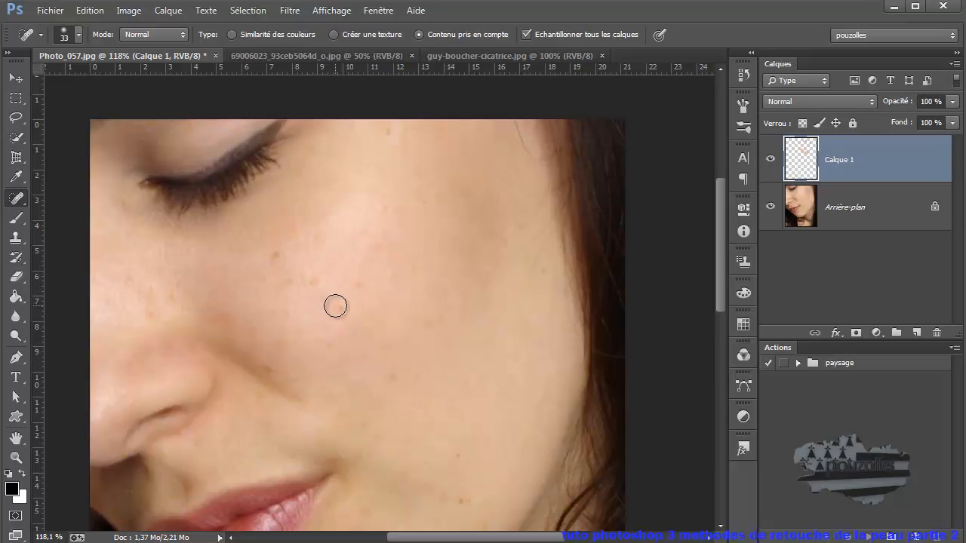
click(340, 310)
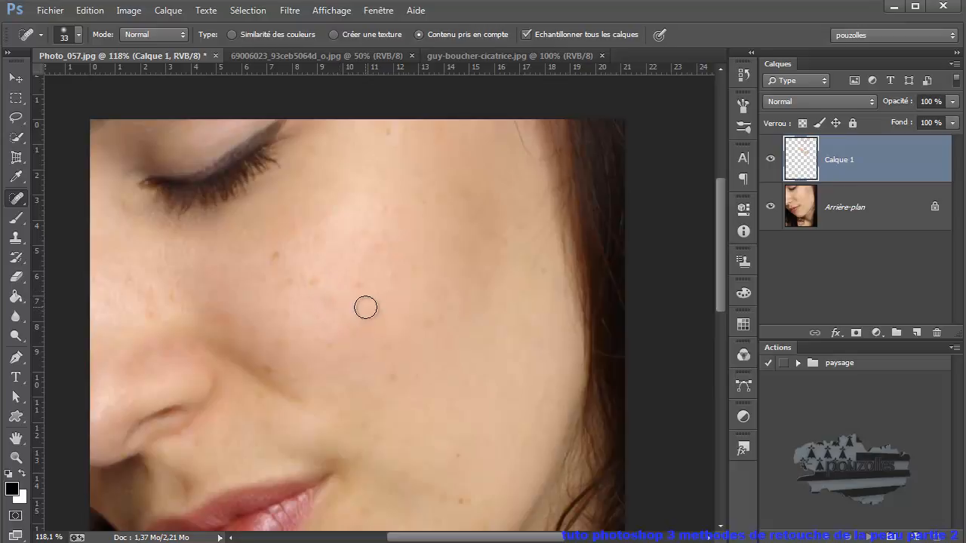
click(313, 281)
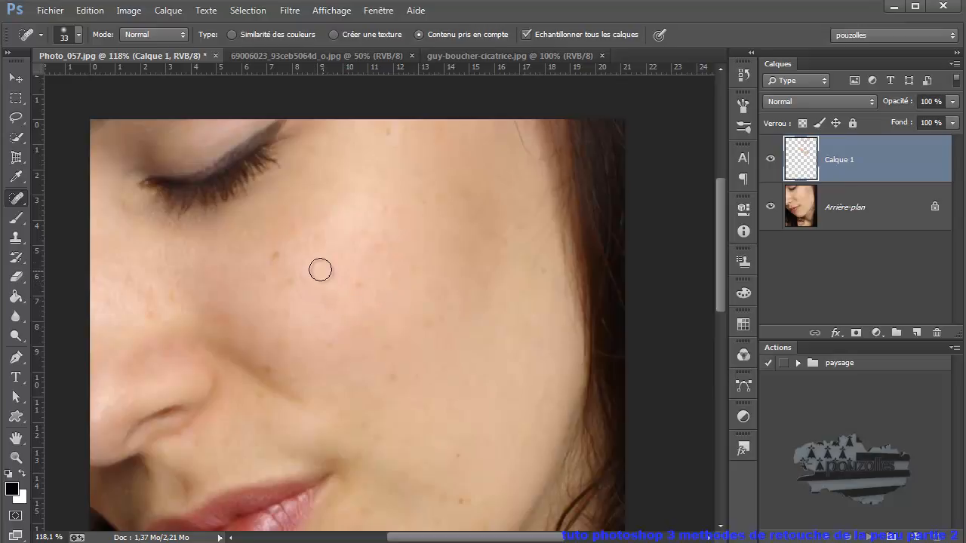
click(276, 254)
click(288, 279)
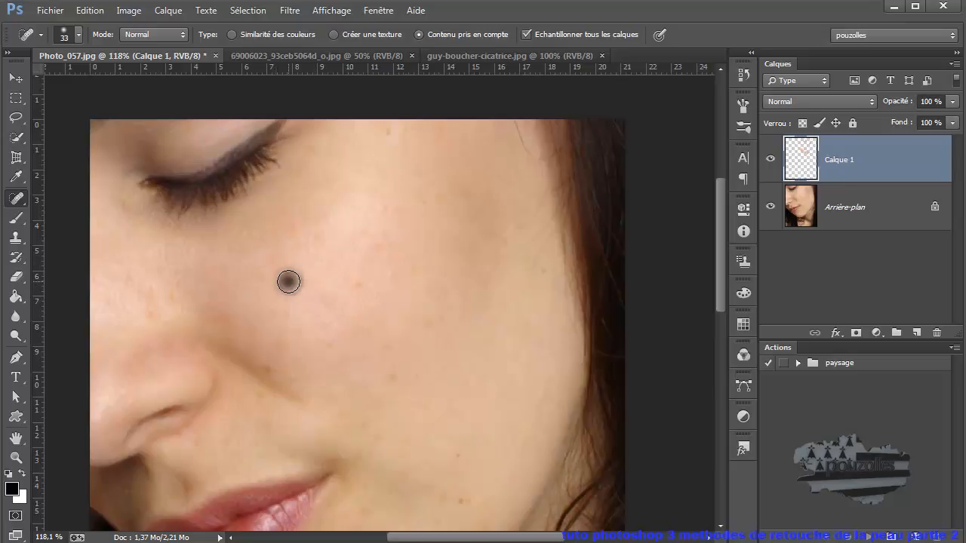
click(267, 366)
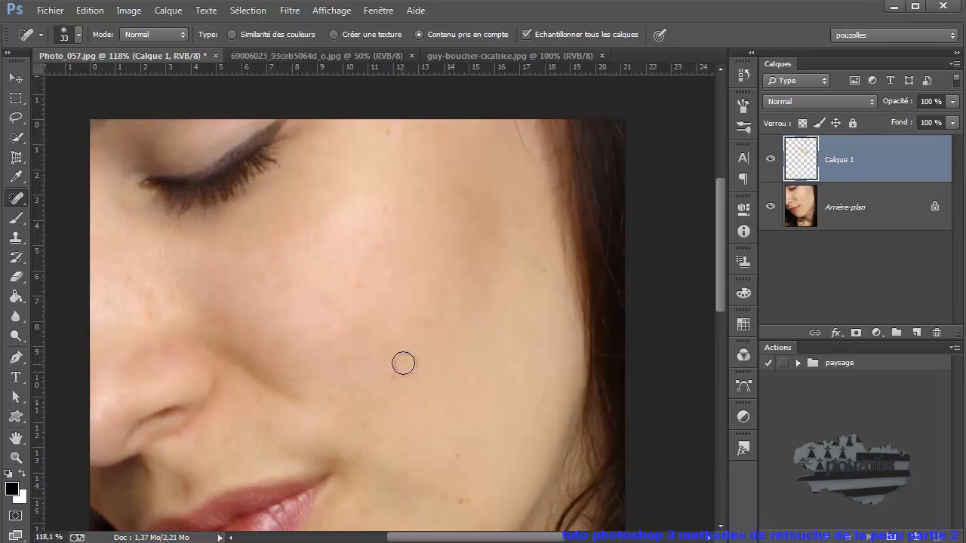
click(425, 324)
click(394, 377)
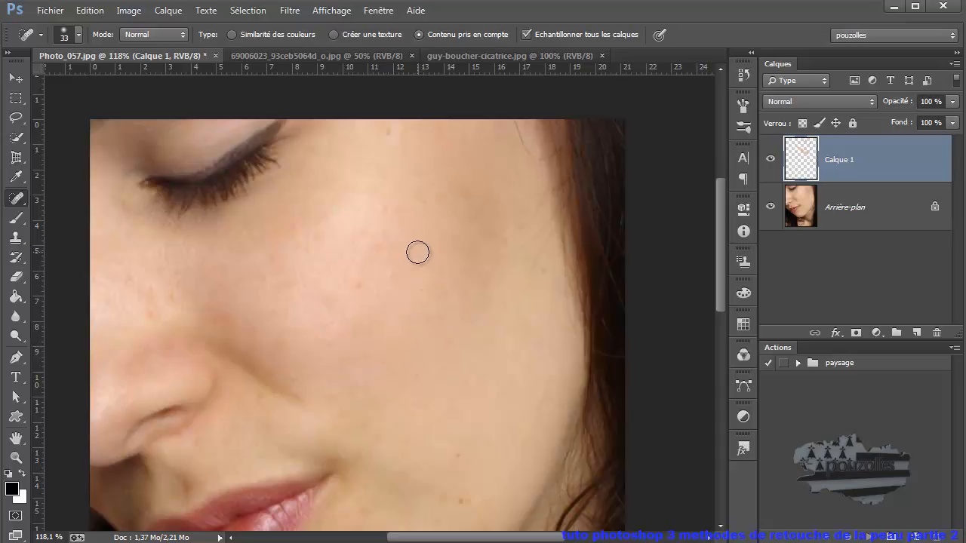
Heal the moles on the lower cheek, beside the mouth, on the chin and on the neck
scroll(410, 258, up, 2)
scroll(415, 283, down, 3)
scroll(424, 295, down, 3)
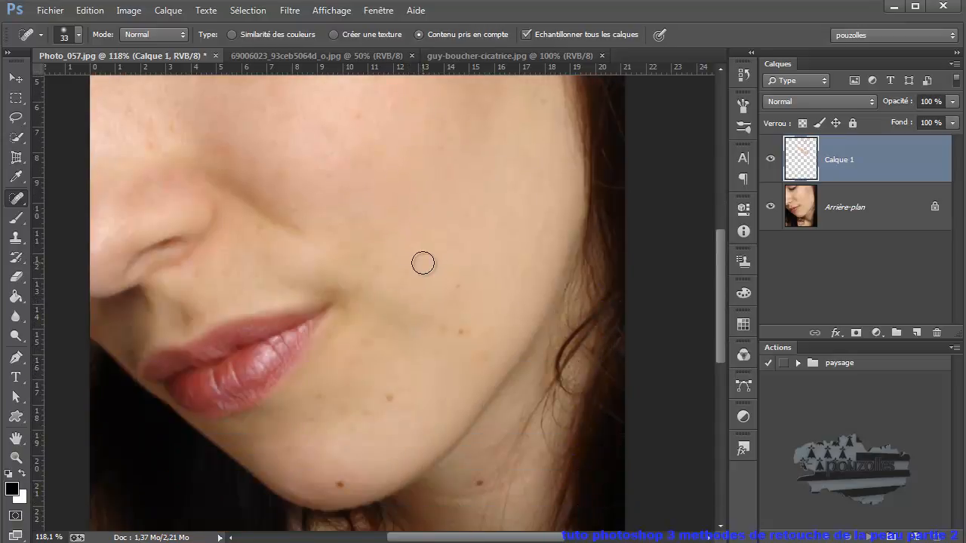
click(456, 287)
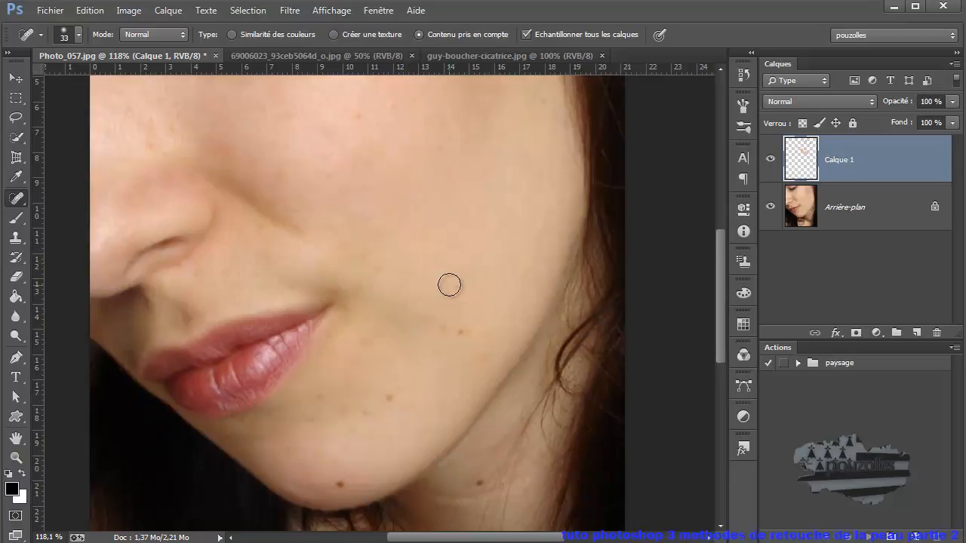
click(389, 398)
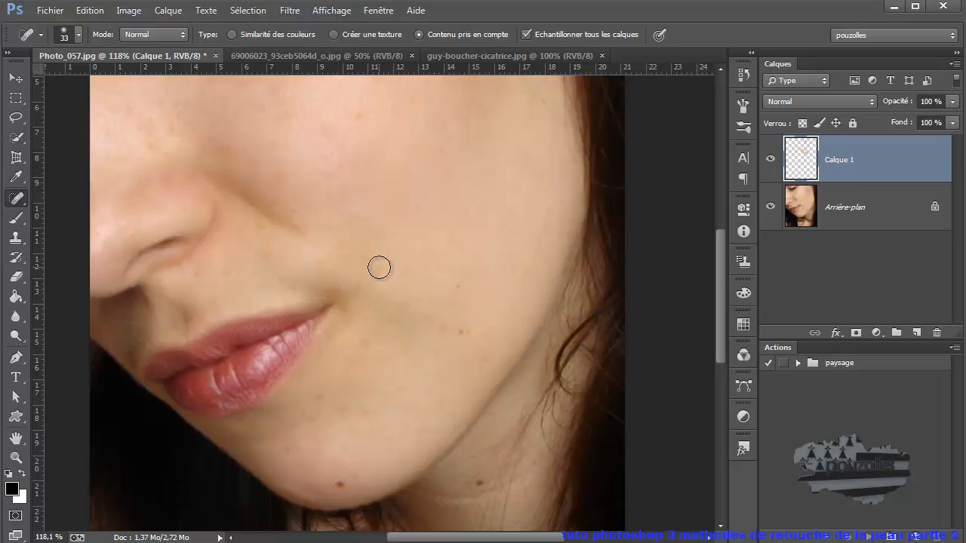
click(463, 333)
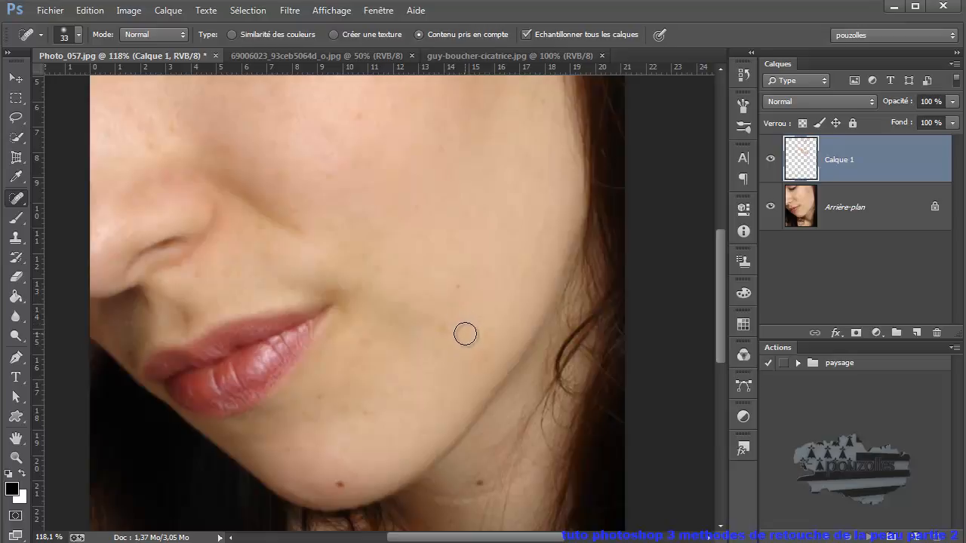
click(480, 482)
click(339, 481)
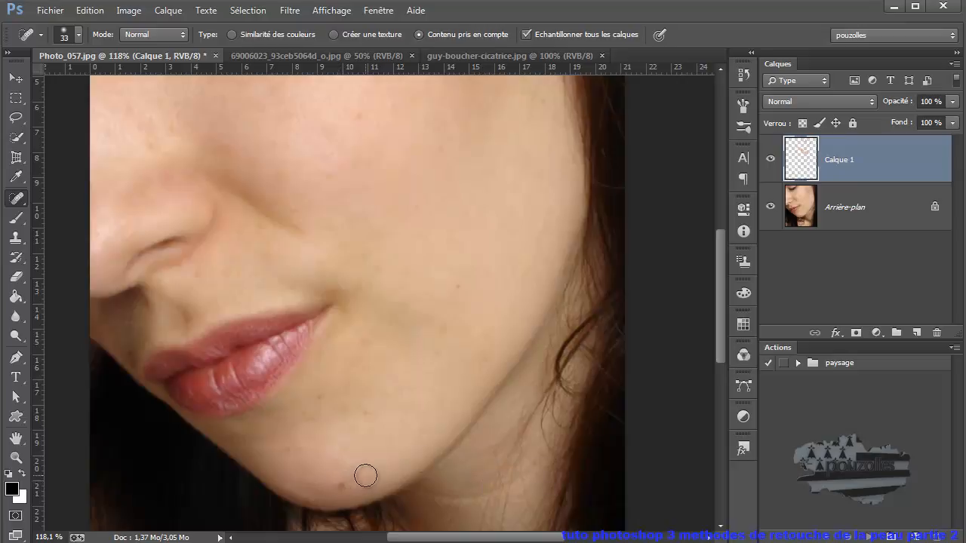
click(345, 484)
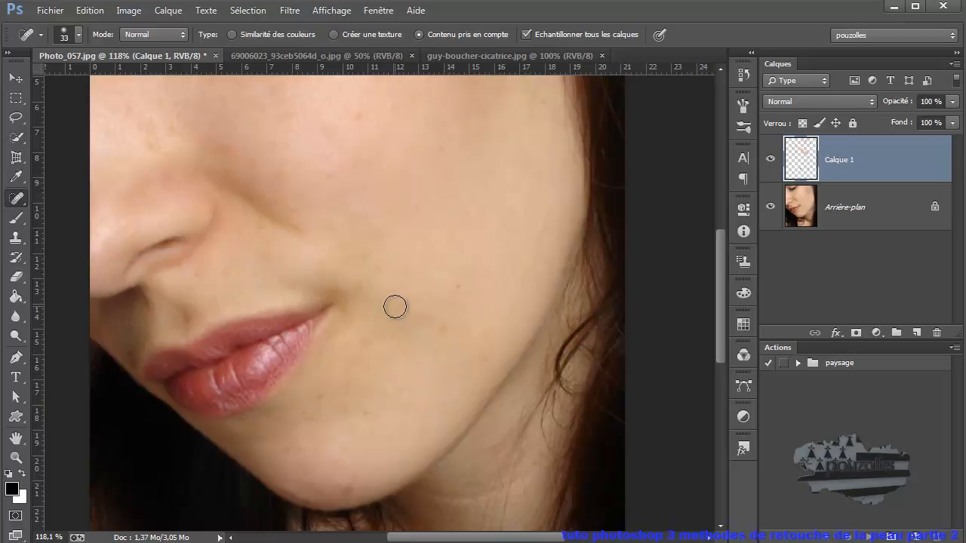
Add a second empty layer above Calque 1 and hide Calque 1 to bring back the unretouched skin
scroll(396, 305, up, 5)
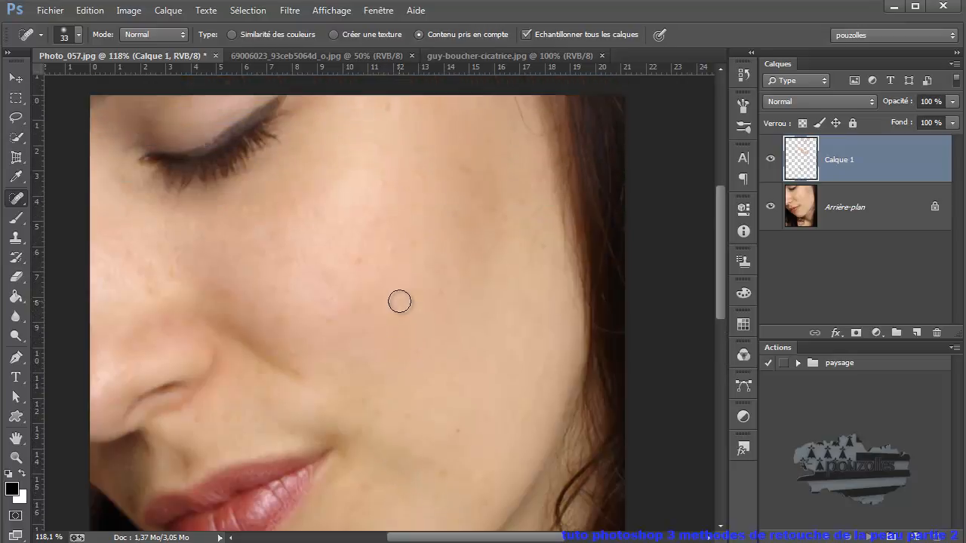
scroll(400, 300, down, 2)
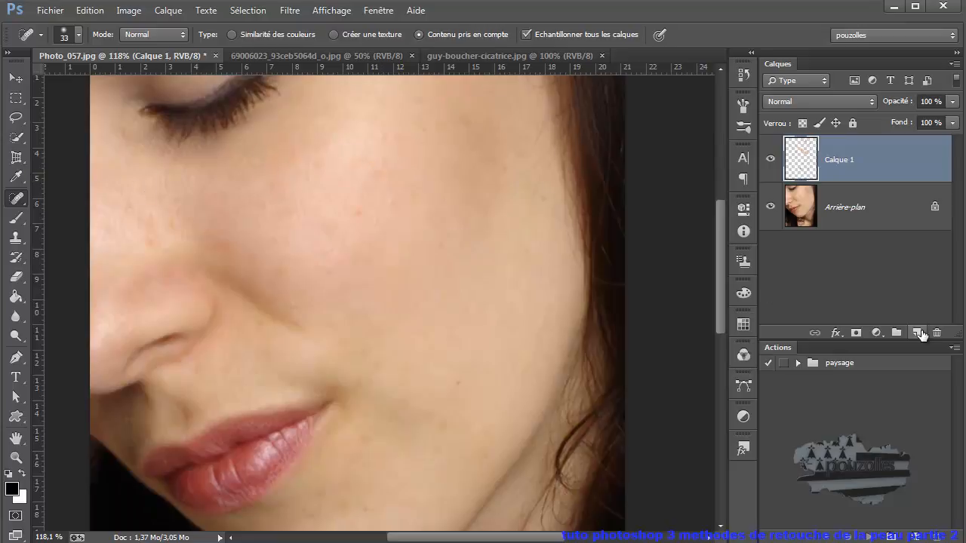
click(917, 332)
click(770, 207)
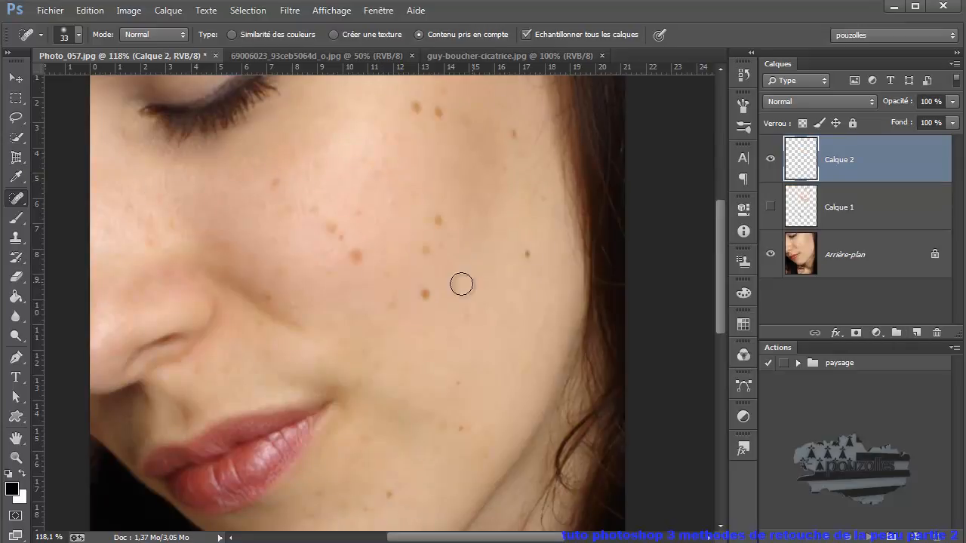
Switch to the Healing Brush (Outil Correcteur) and set its sampling to all layers (Tous les calques)
click(17, 200)
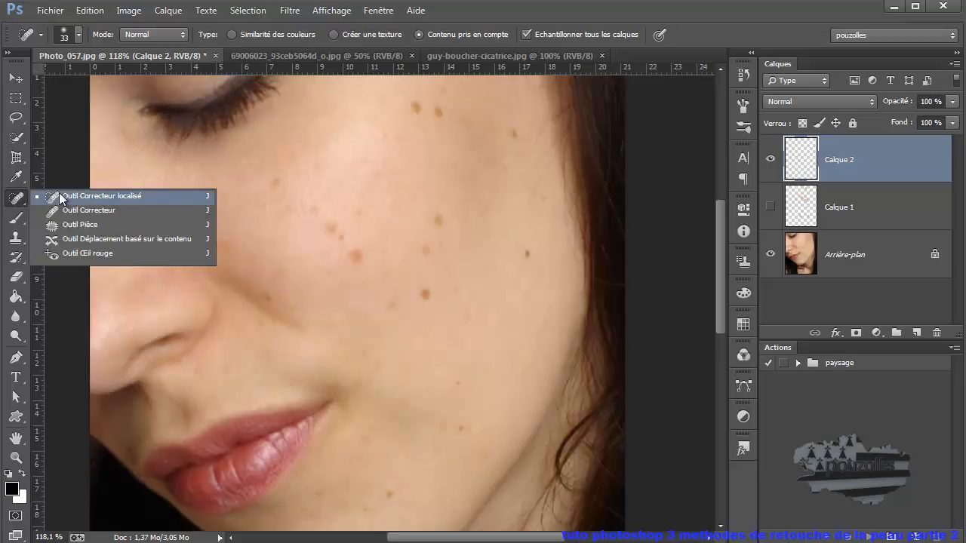
click(96, 211)
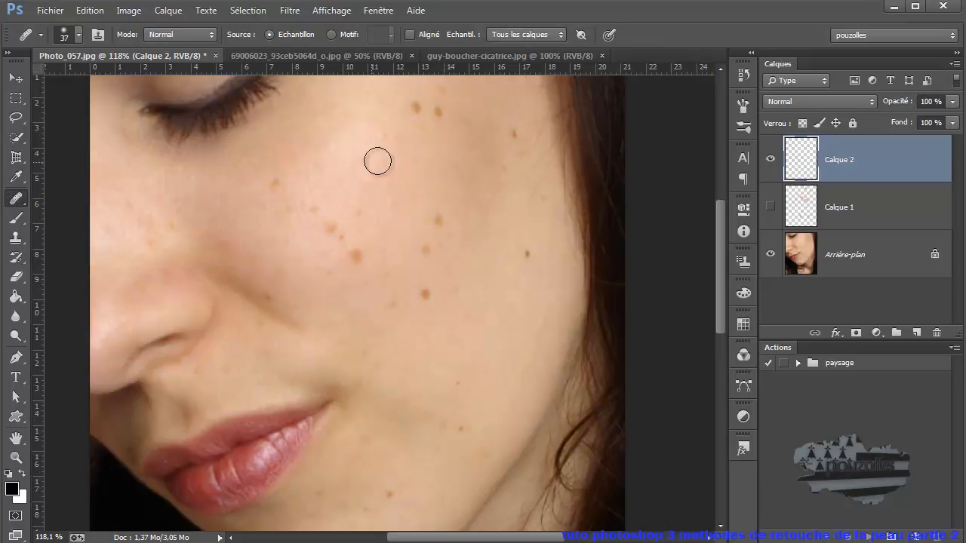
click(544, 33)
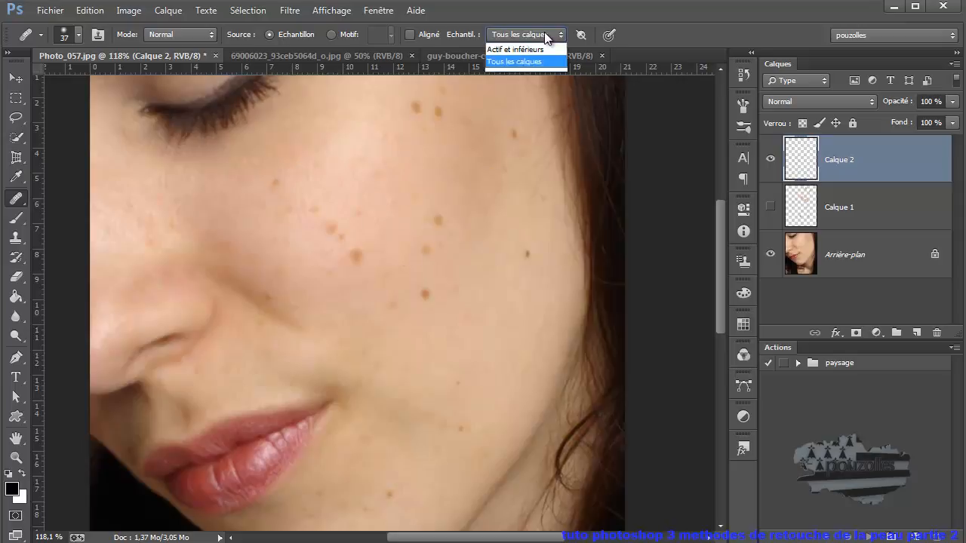
click(533, 72)
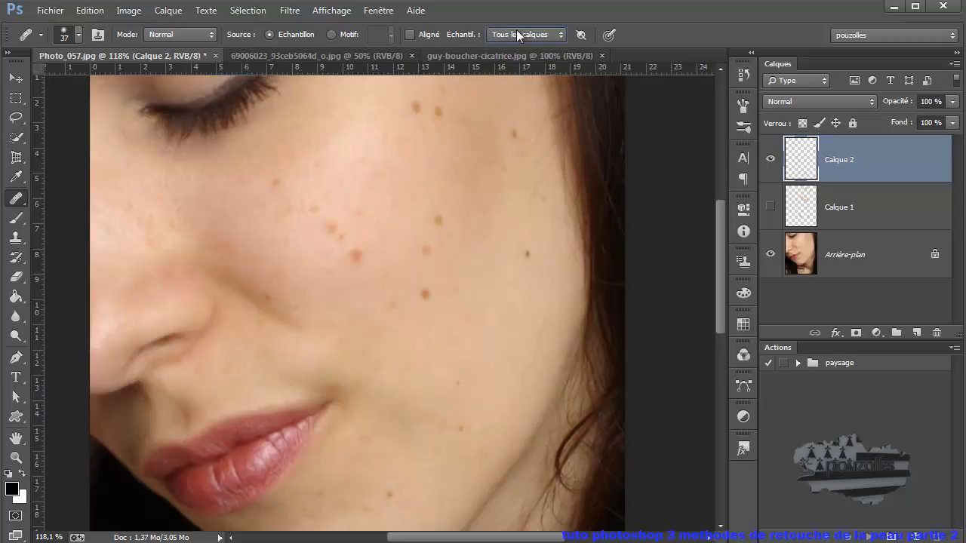
Compare the all-layers sampling options of the Spot Healing Brush, Healing Brush and Clone Stamp, ending on the Healing Brush
right_click(23, 199)
click(64, 197)
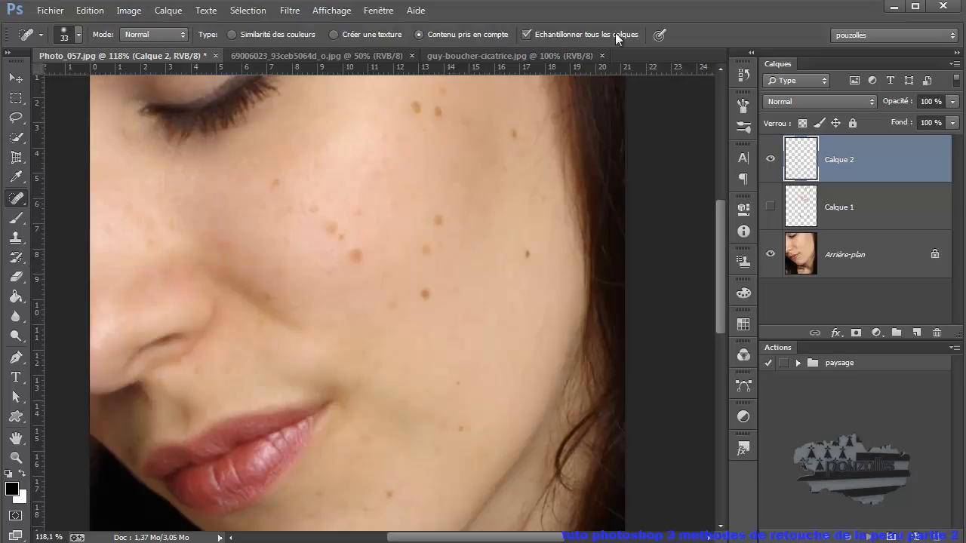
right_click(11, 210)
click(79, 211)
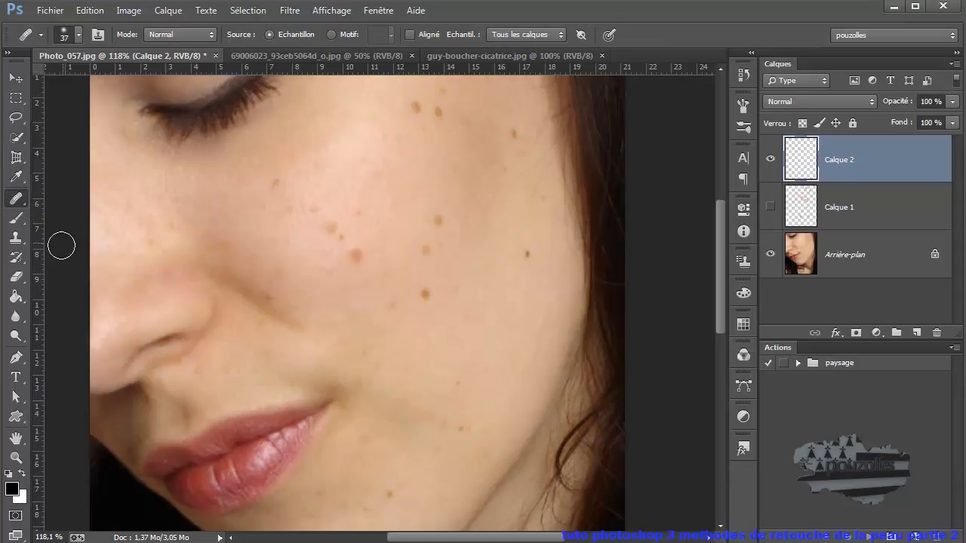
click(16, 238)
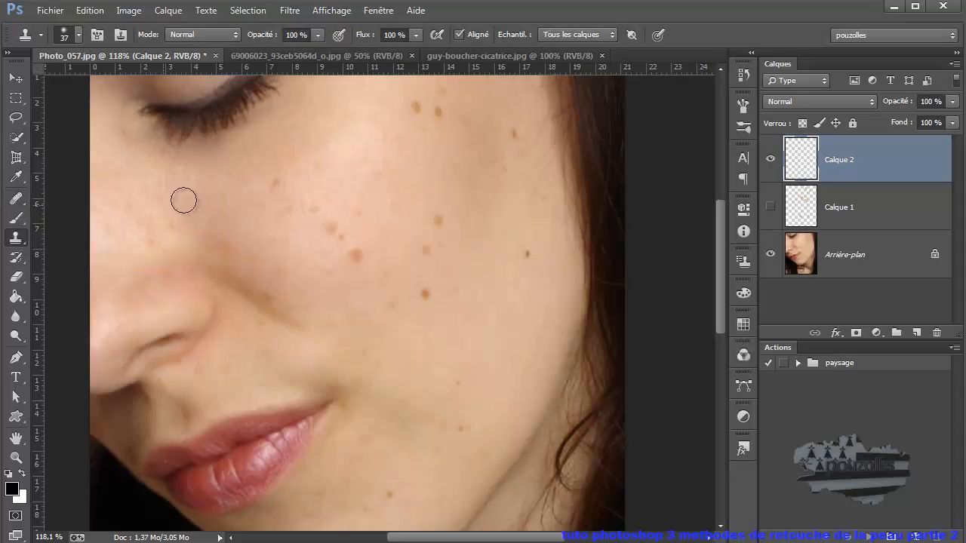
click(18, 201)
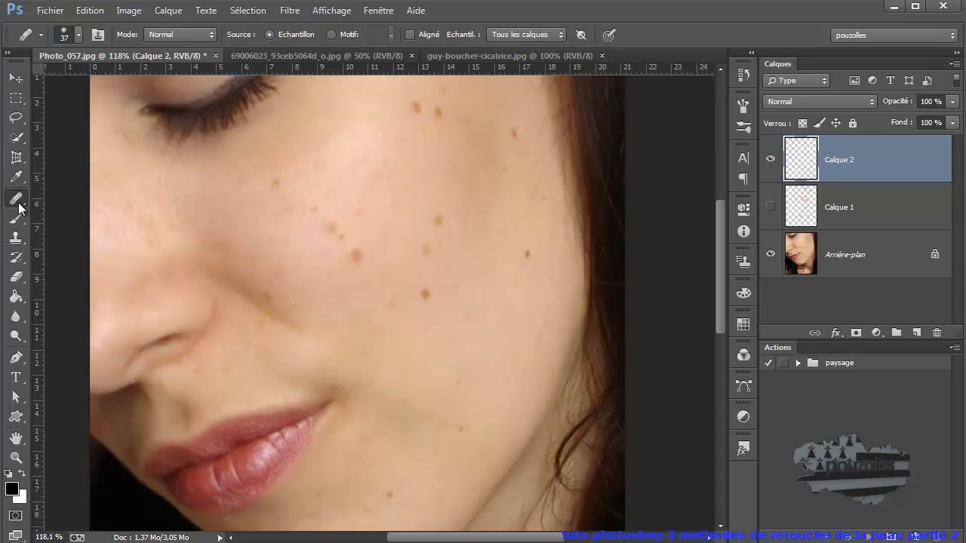
right_click(19, 205)
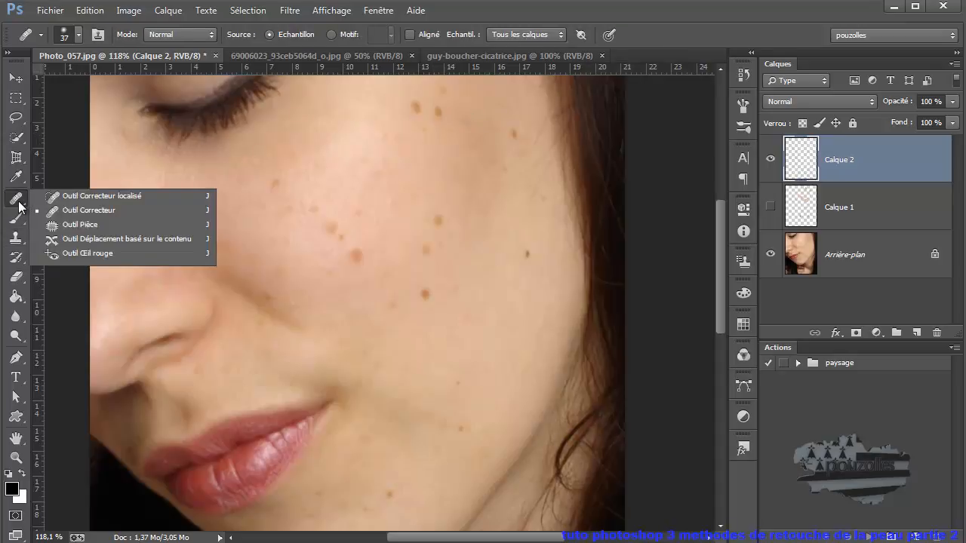
click(163, 210)
Try to heal a spot on the cheek with the Healing Brush without defining a source point
click(297, 210)
key(Return)
click(274, 181)
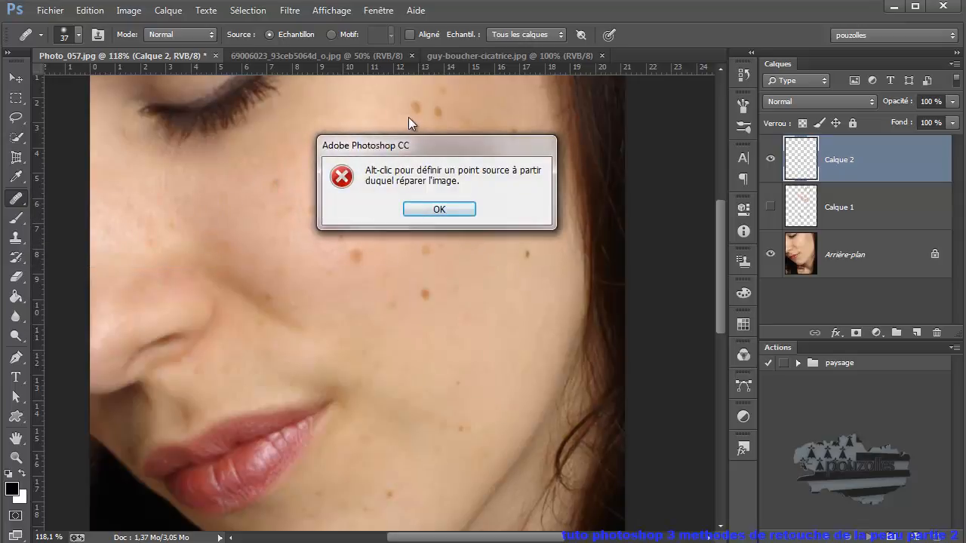
click(440, 209)
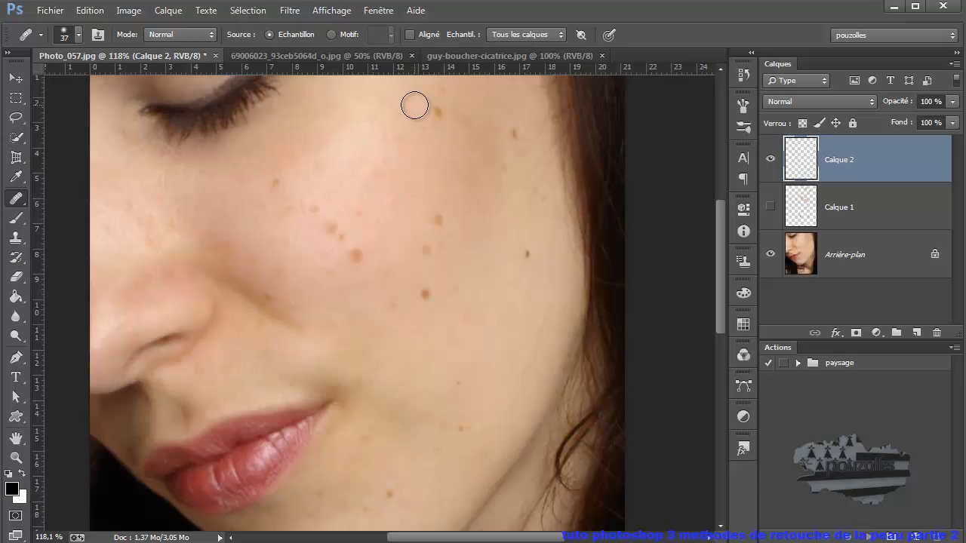
Heal the moles on the upper, outer and middle cheek on Calque 2 using sampled clear skin
drag(433, 111, 445, 91)
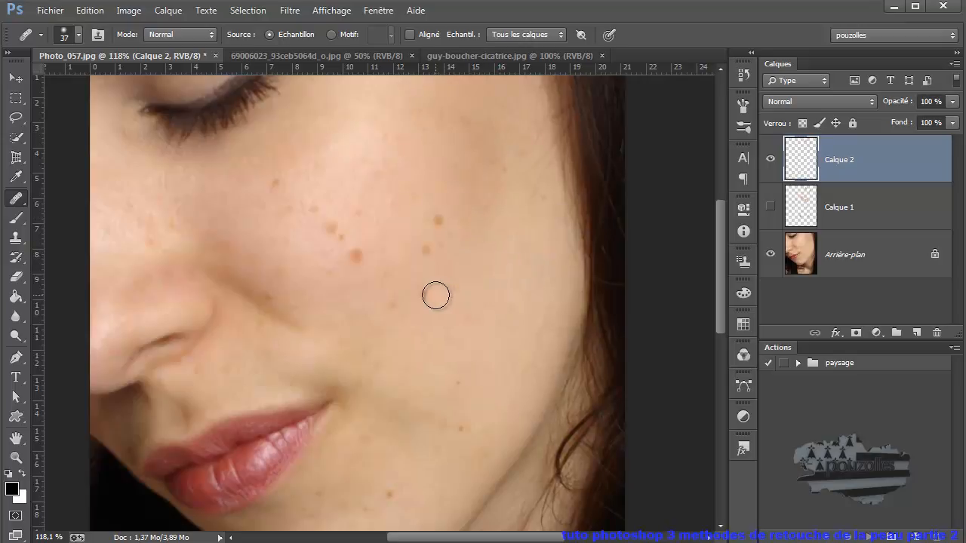
click(422, 292)
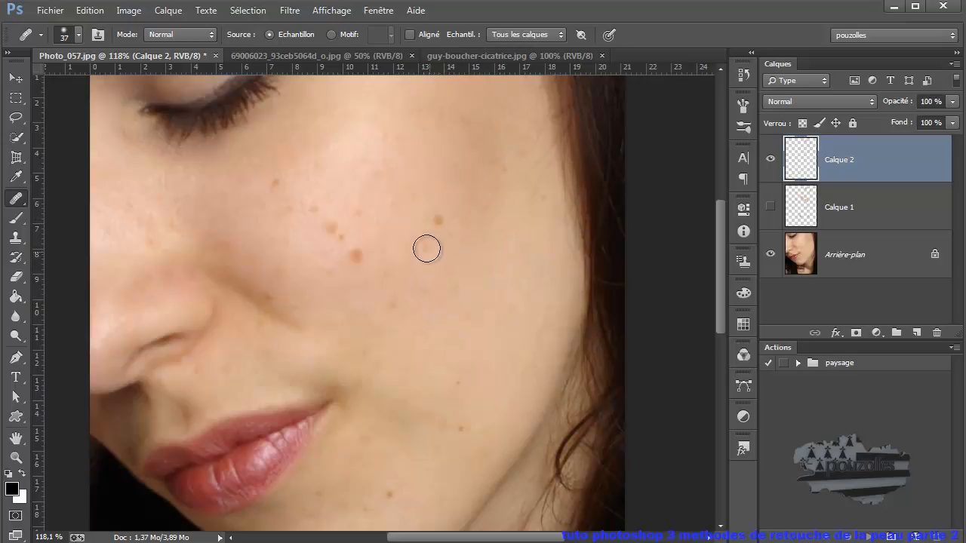
click(439, 221)
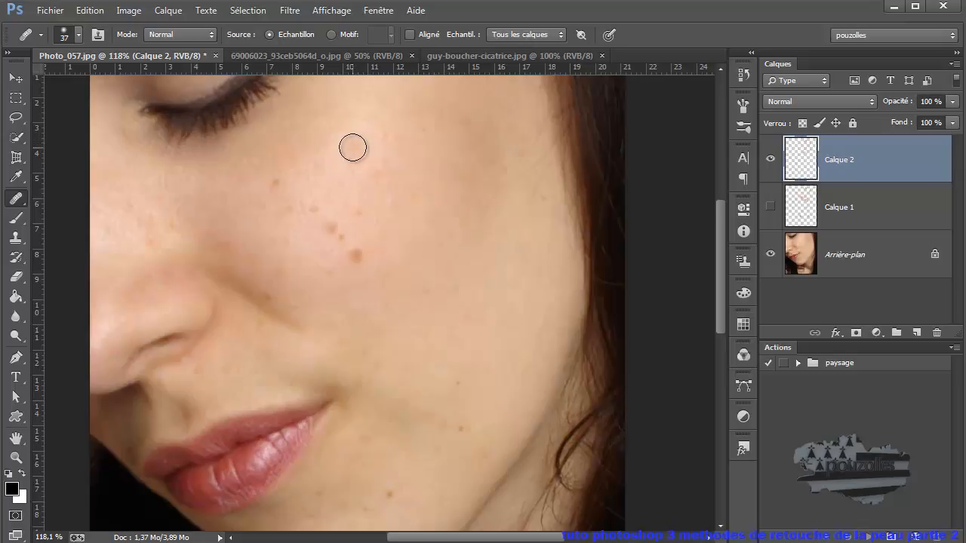
Heal the cluster of reddish spots on the inner cheek beside the nose with the Healing Brush
scroll(353, 148, up, 3)
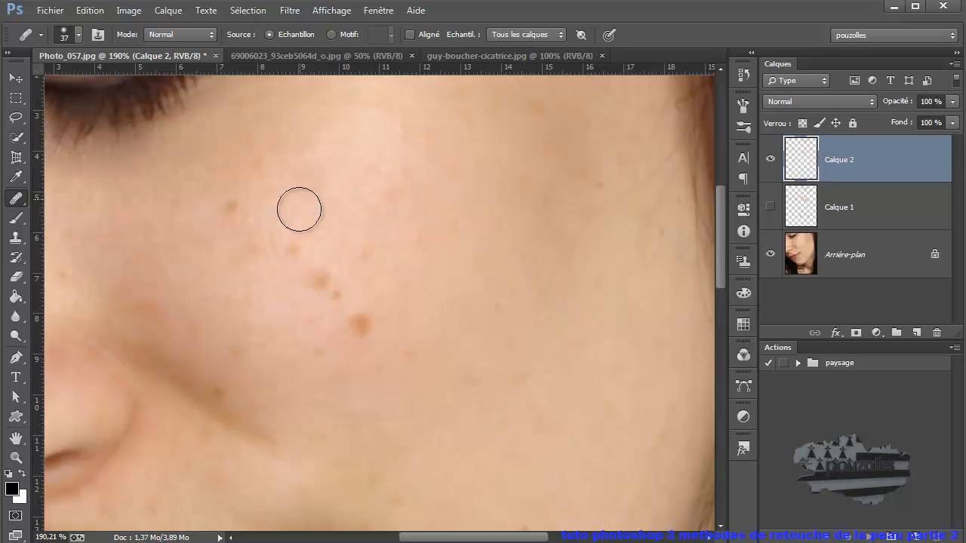
click(319, 280)
click(337, 294)
click(361, 325)
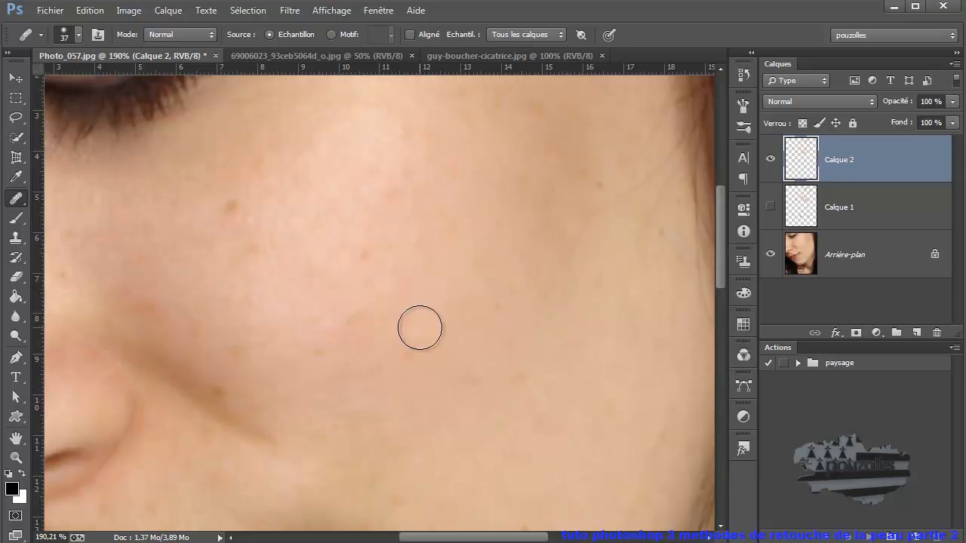
Switch to the Patch tool (Outil Pièce) and make the Arrière-plan layer active
scroll(420, 328, down, 5)
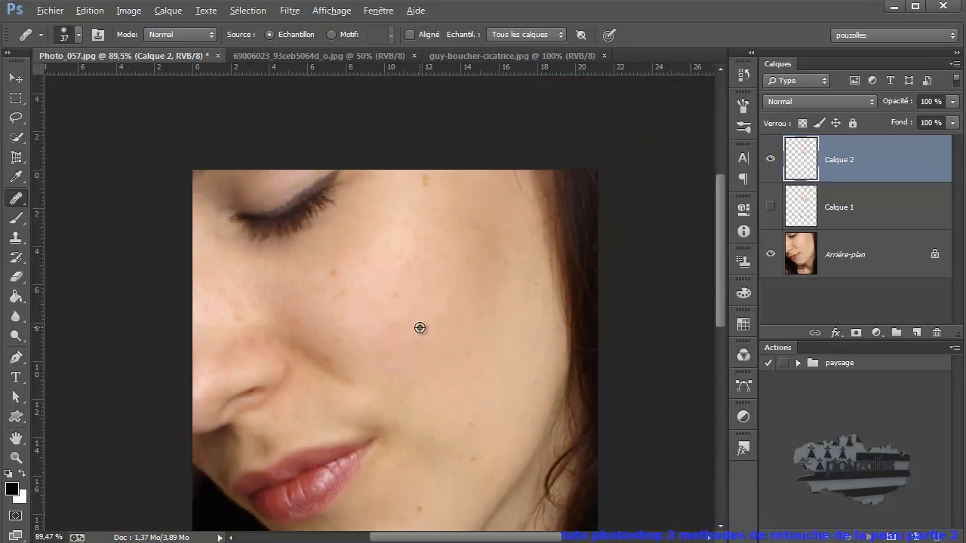
scroll(420, 328, down, 3)
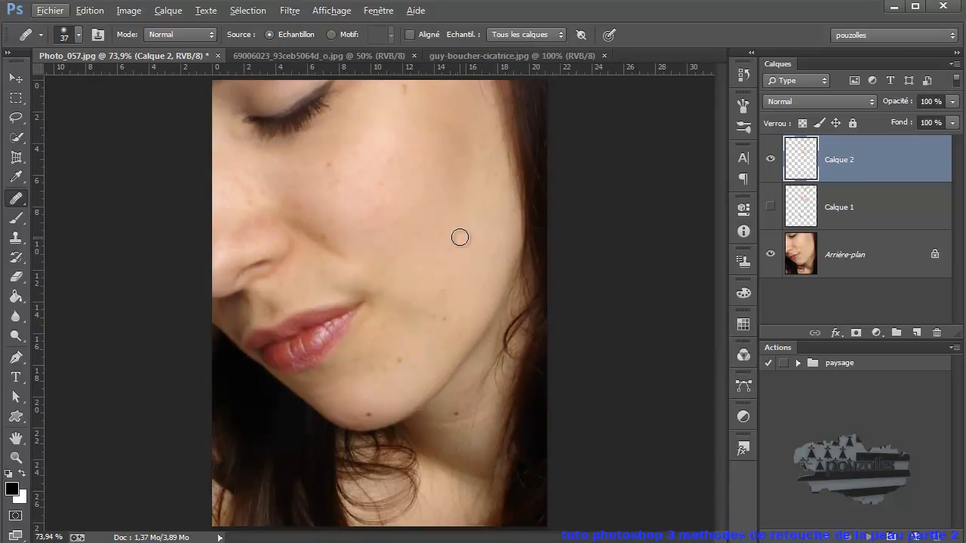
right_click(15, 197)
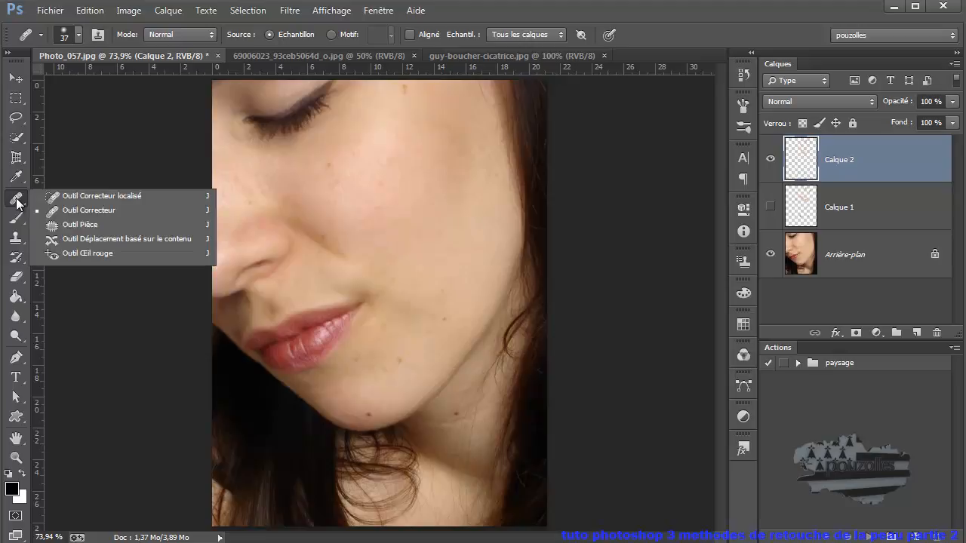
click(78, 225)
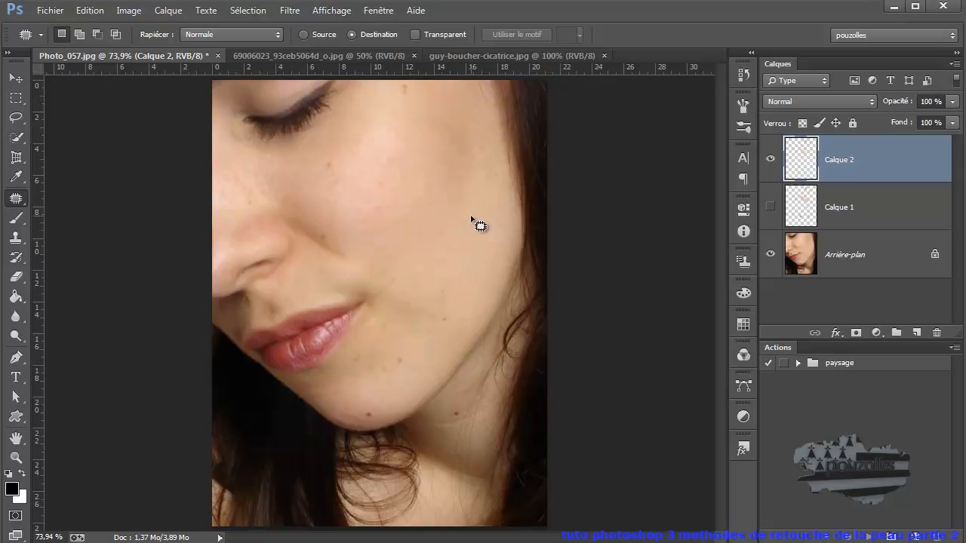
click(793, 253)
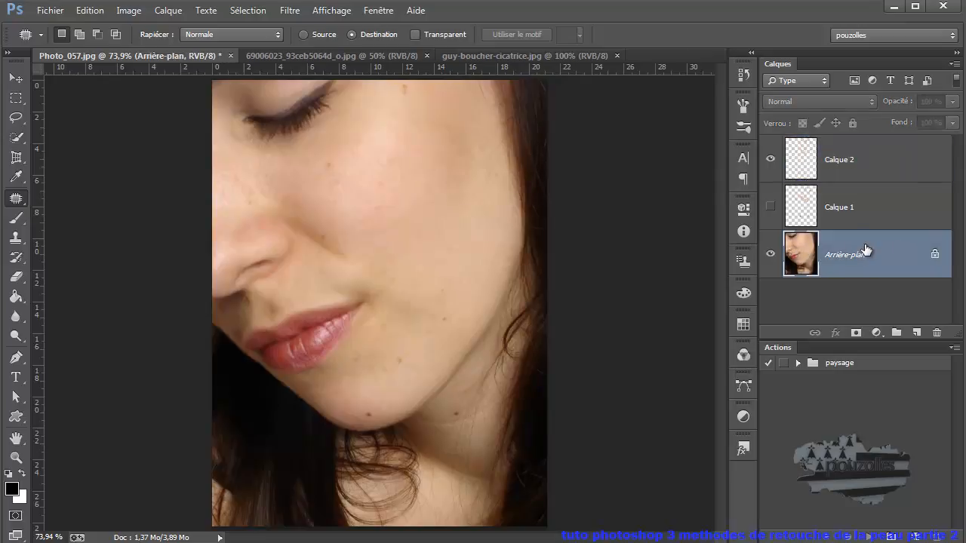
drag(881, 254, 936, 333)
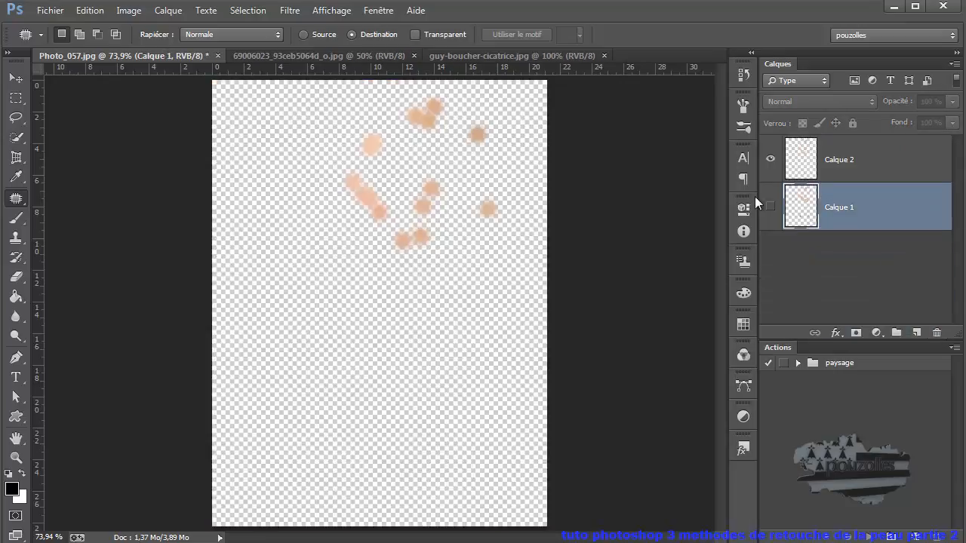
click(90, 10)
click(114, 26)
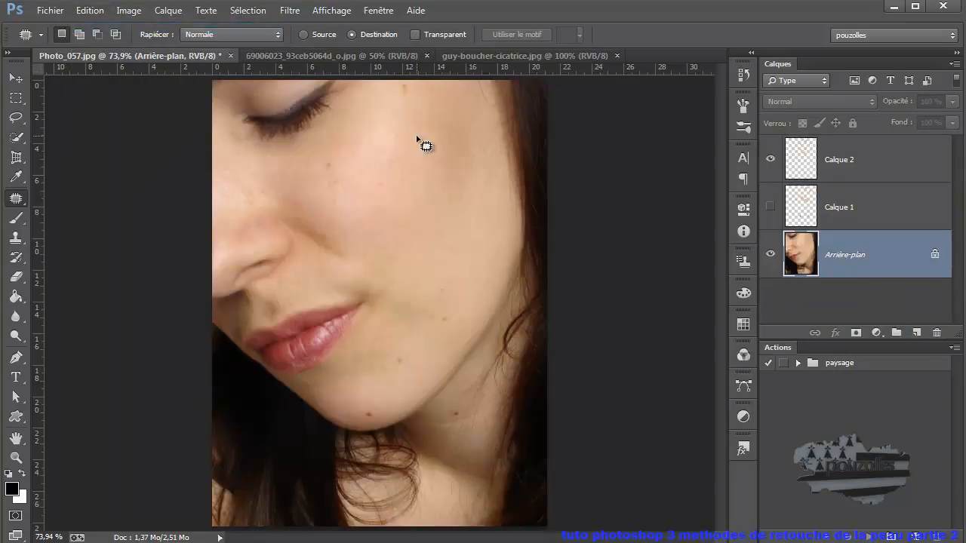
Duplicate the Arrière-plan layer, then hide the original background and Calque 2 so only the copy shows
drag(858, 254, 916, 333)
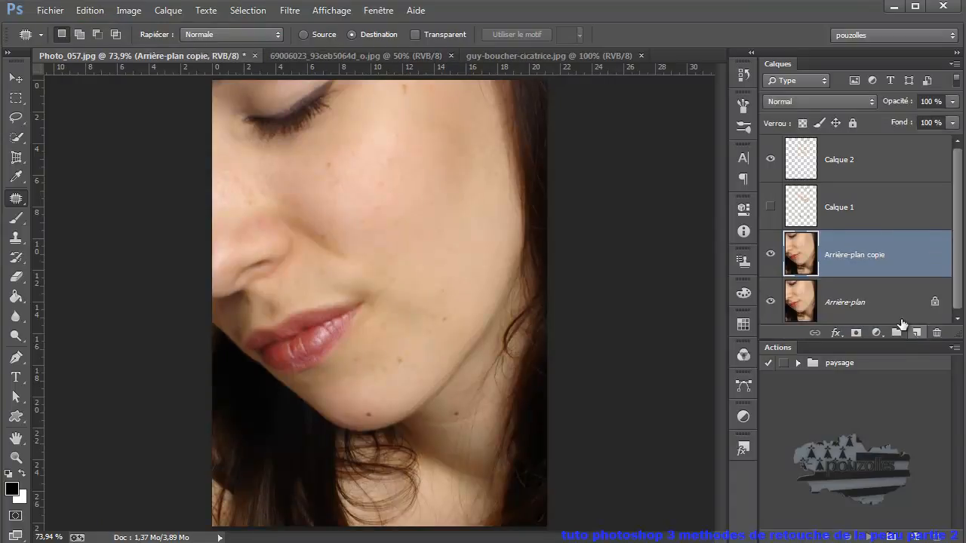
click(770, 302)
click(770, 160)
Outline the moles at the upper edge of the photo with the Patch tool on the background copy
scroll(396, 74, up, 6)
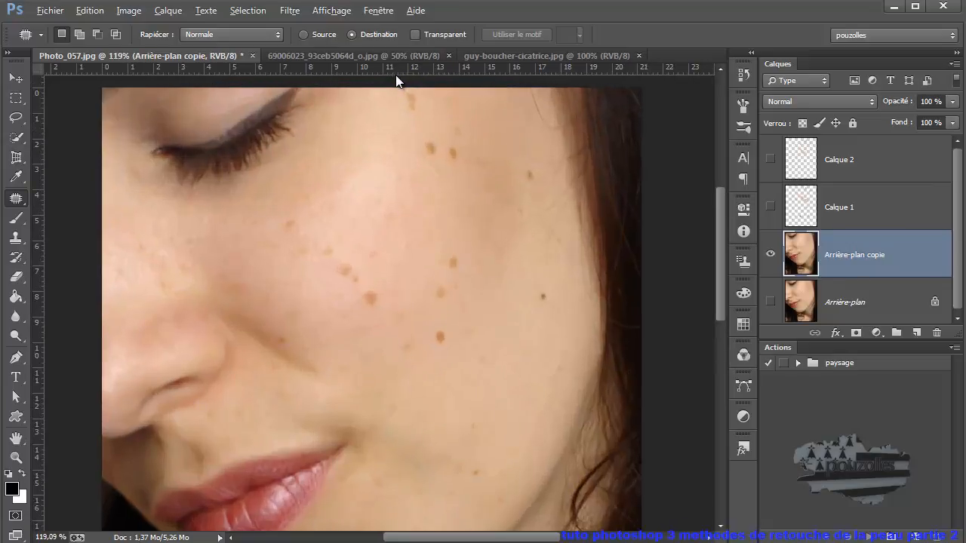
key(alt)
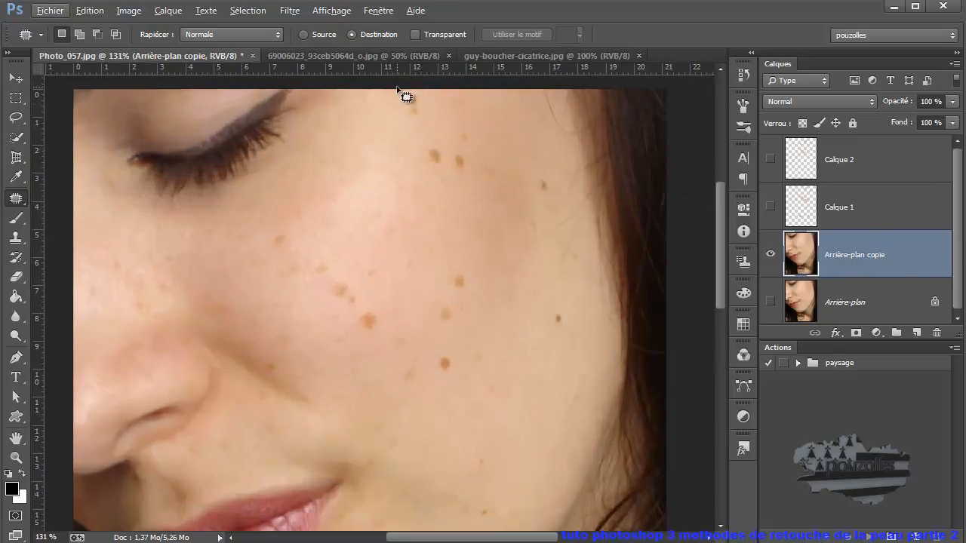
mouse_move(397, 92)
mouse_down()
mouse_move(410, 122)
mouse_move(427, 116)
mouse_move(429, 99)
mouse_move(400, 97)
mouse_up()
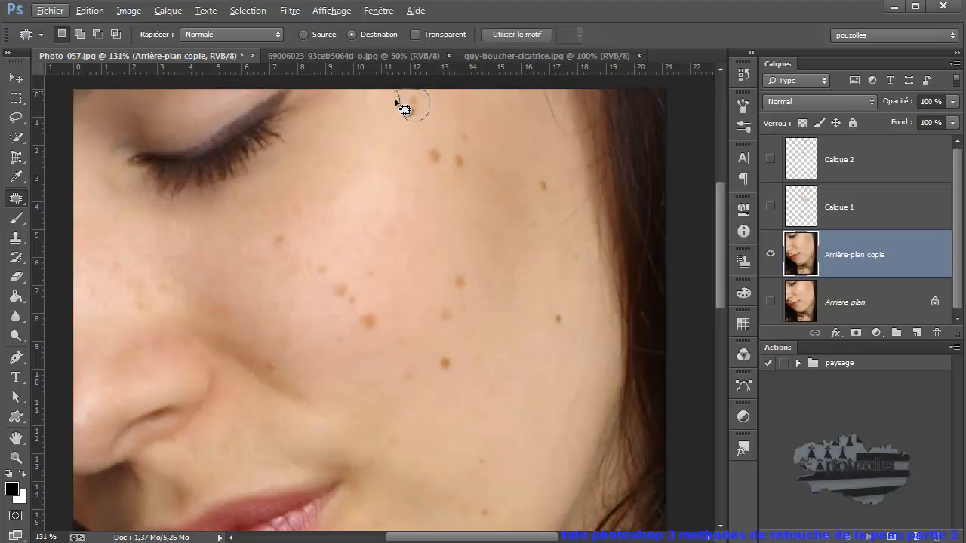
Outline an area of clear cheek skin with the Lasso for comparison, deselect it and return to the Patch tool
click(17, 121)
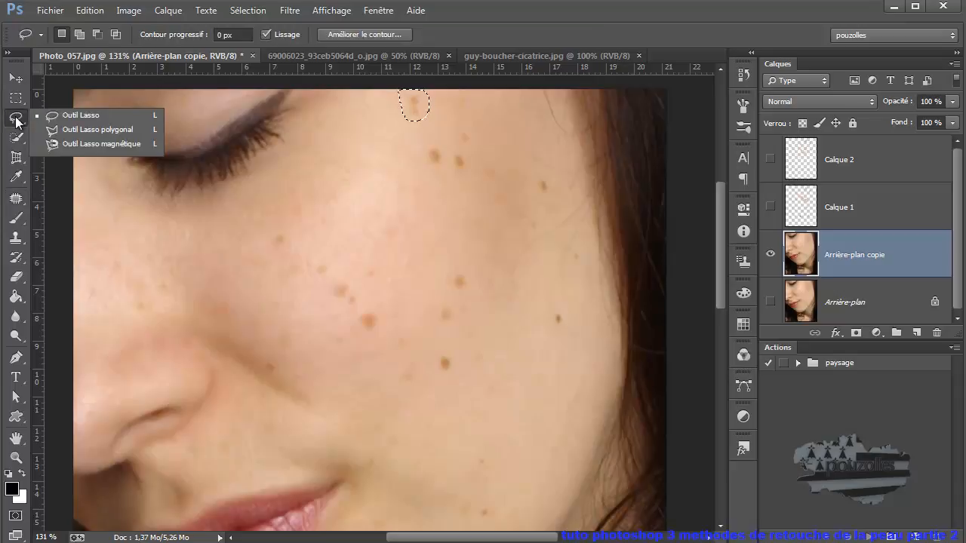
click(89, 115)
mouse_move(353, 165)
mouse_down()
mouse_move(335, 191)
mouse_move(362, 197)
mouse_move(356, 167)
mouse_up()
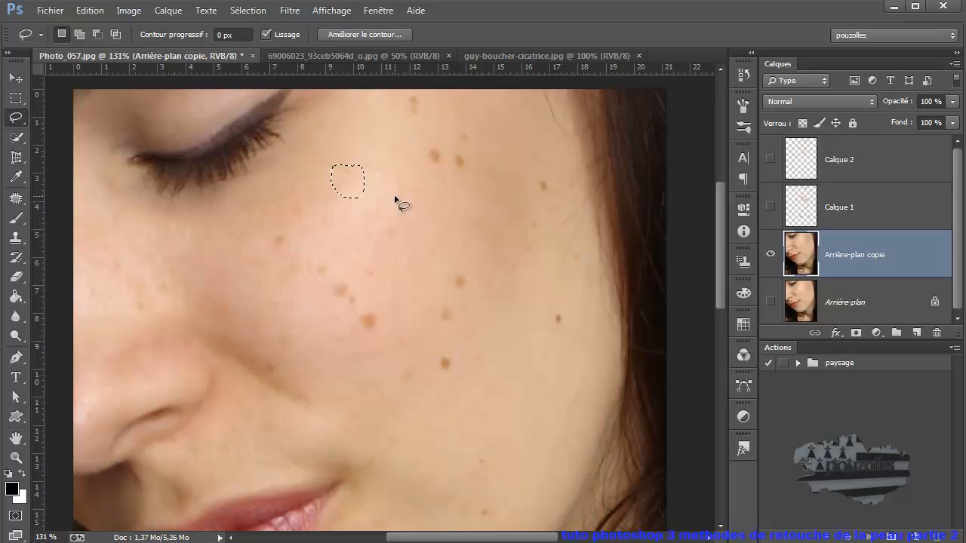
alt+click(351, 182)
click(226, 14)
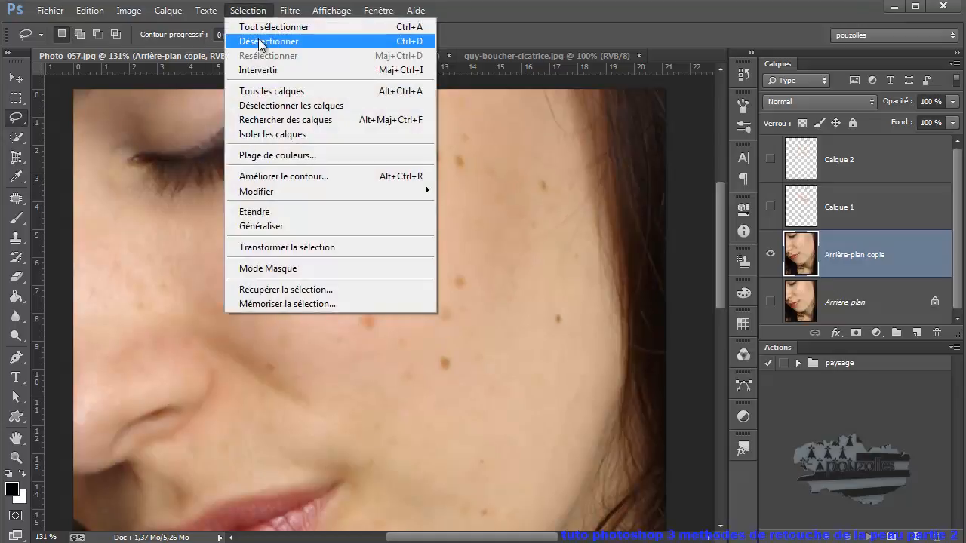
click(254, 40)
click(16, 199)
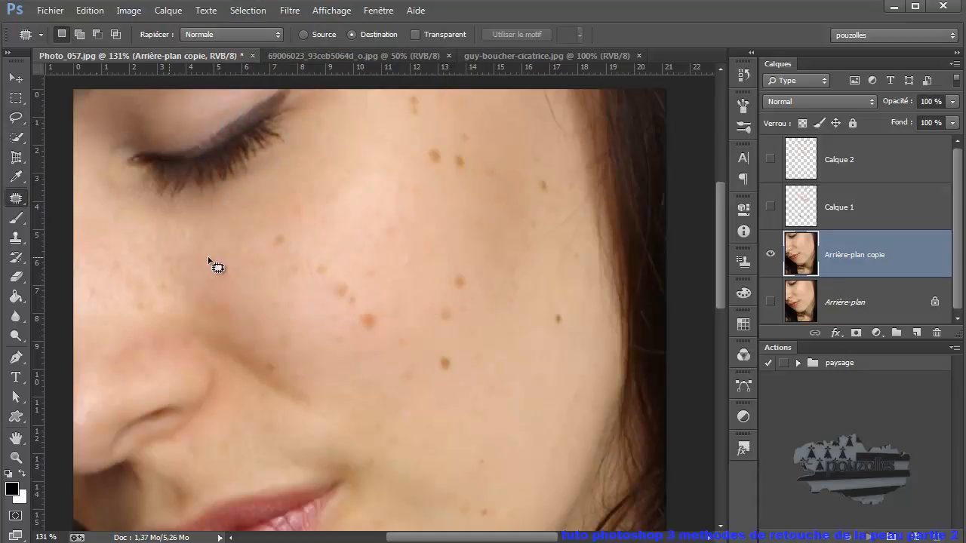
Outline the moles at the photo's upper edge with the Patch tool and patch them onto nearby clear skin in Destination mode
mouse_move(399, 93)
mouse_down()
mouse_move(408, 126)
mouse_move(424, 127)
mouse_move(430, 112)
mouse_move(403, 94)
mouse_up()
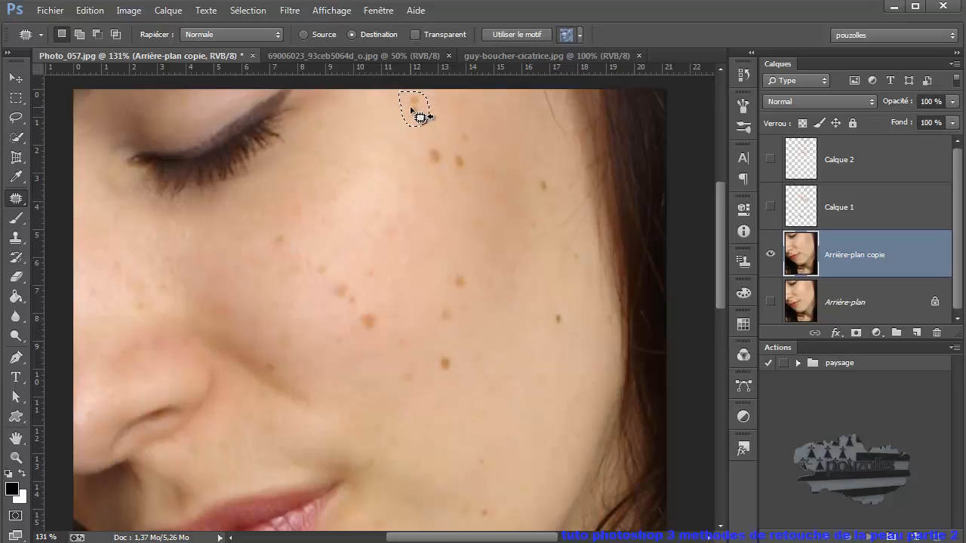
drag(419, 116, 389, 123)
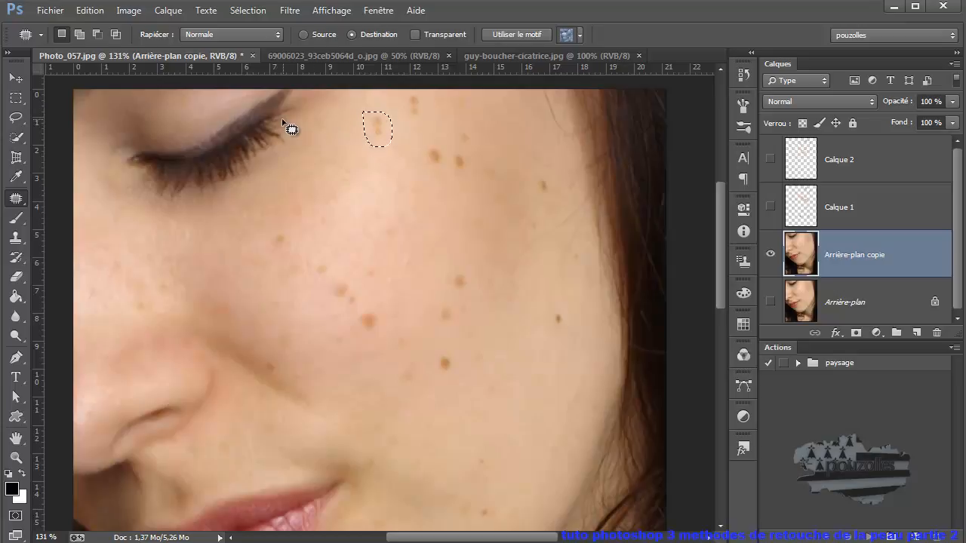
Set the Patch tool to Source, undo the last patch and replace the outlined moles with clear skin from just below
click(304, 34)
click(90, 10)
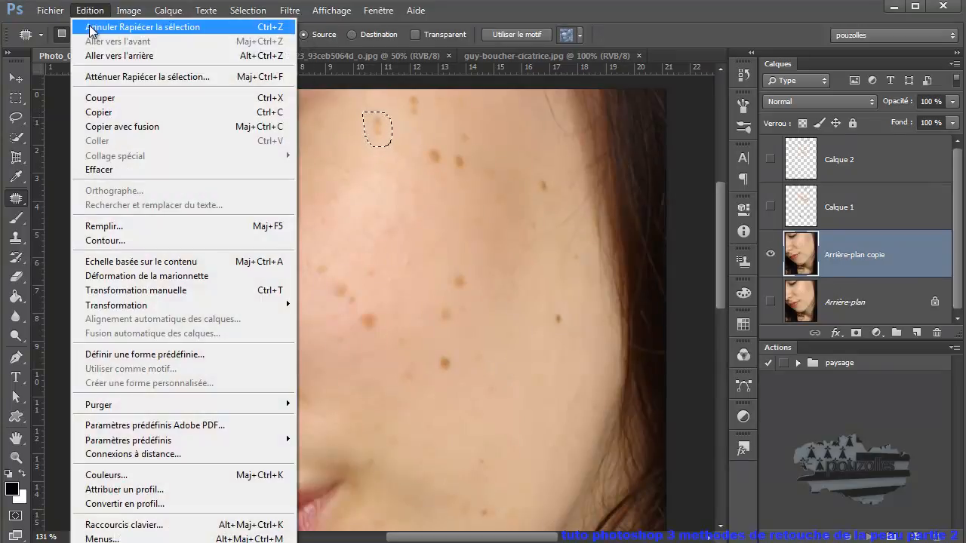
click(90, 26)
drag(424, 117, 387, 155)
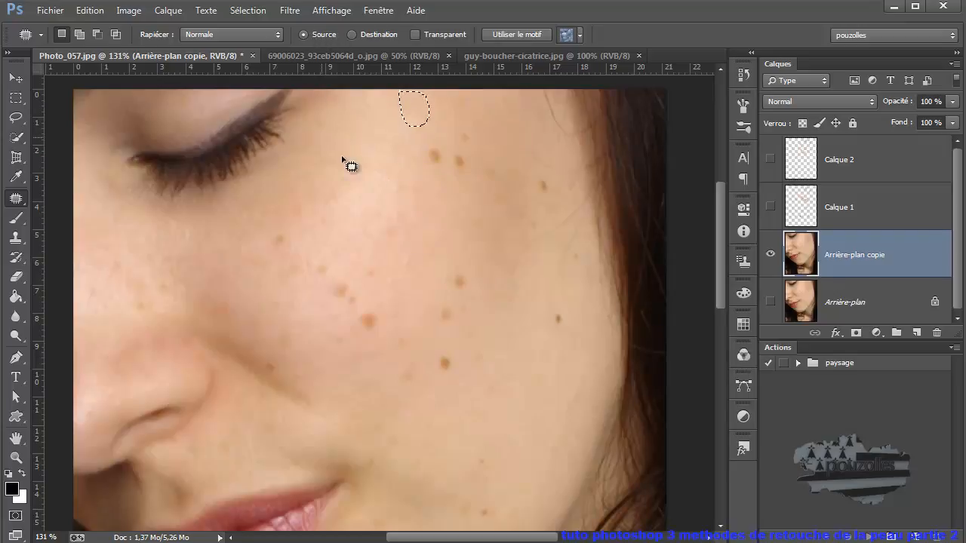
Patch the moles on the upper cheek, mid-cheek and beside the nose with nearby clear skin on the background copy
mouse_move(425, 147)
mouse_down()
mouse_move(445, 174)
mouse_move(477, 175)
mouse_move(482, 158)
mouse_move(465, 125)
mouse_move(437, 134)
mouse_move(419, 180)
mouse_move(353, 200)
mouse_up()
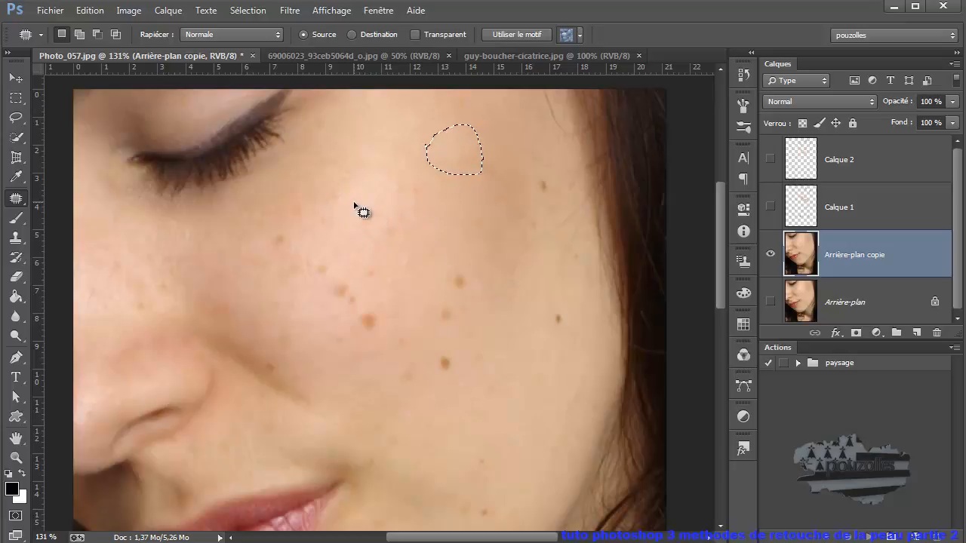
mouse_move(471, 192)
mouse_down()
mouse_move(441, 209)
mouse_move(480, 205)
mouse_up()
mouse_move(296, 215)
mouse_down()
mouse_move(301, 229)
mouse_move(278, 258)
mouse_move(295, 216)
mouse_move(322, 197)
mouse_move(338, 203)
mouse_up()
mouse_move(349, 256)
mouse_down()
mouse_move(392, 328)
mouse_move(332, 322)
mouse_move(305, 272)
mouse_move(341, 262)
mouse_move(364, 279)
mouse_move(374, 205)
mouse_up()
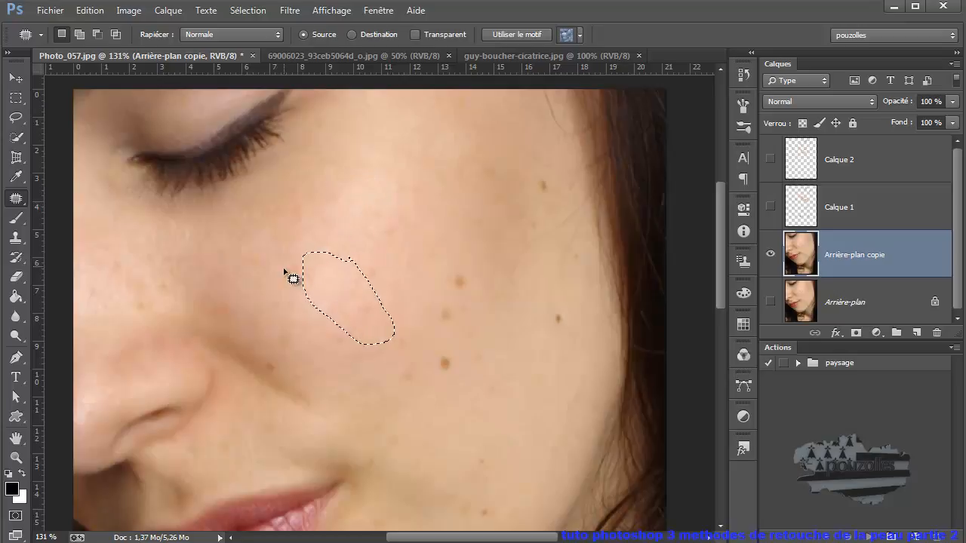
mouse_move(295, 329)
mouse_down()
mouse_move(286, 378)
mouse_move(260, 380)
mouse_move(250, 354)
mouse_move(292, 326)
mouse_move(268, 260)
mouse_up()
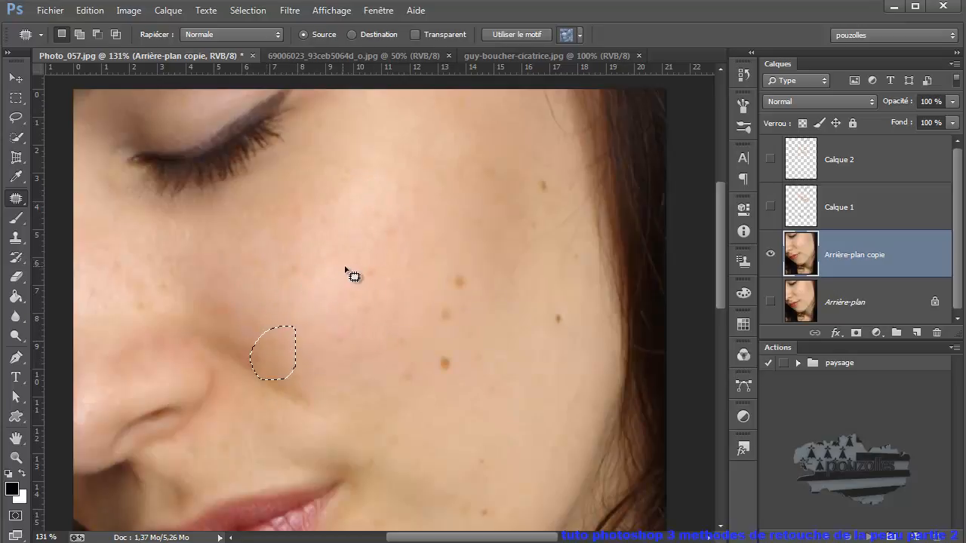
Patch the moles on the outer cheek and near the hairline with clear skin
mouse_move(445, 264)
mouse_down()
mouse_move(415, 361)
mouse_move(431, 390)
mouse_move(459, 375)
mouse_move(476, 310)
mouse_move(470, 268)
mouse_move(447, 265)
mouse_up()
drag(431, 302, 397, 281)
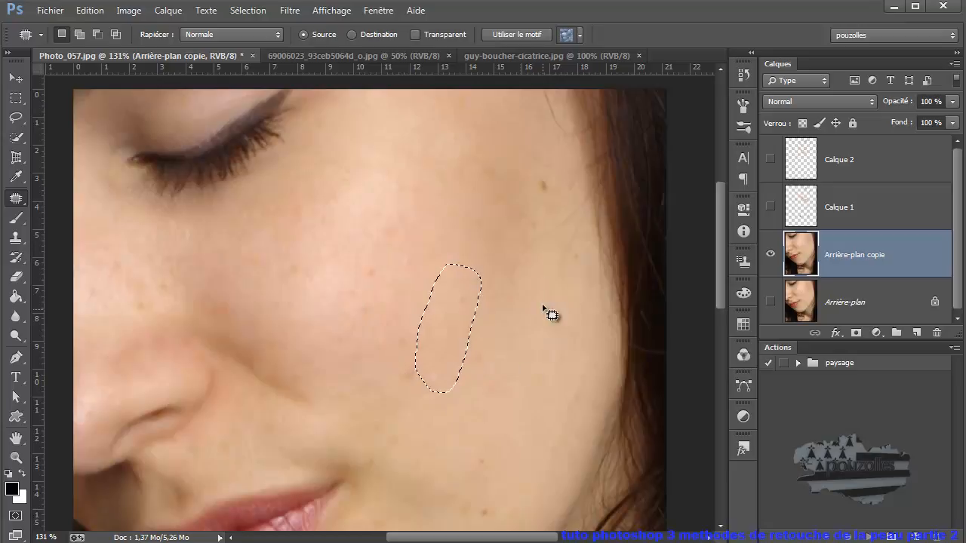
click(530, 185)
mouse_move(530, 185)
mouse_down()
mouse_move(554, 182)
mouse_move(540, 174)
mouse_move(551, 186)
mouse_move(496, 192)
mouse_up()
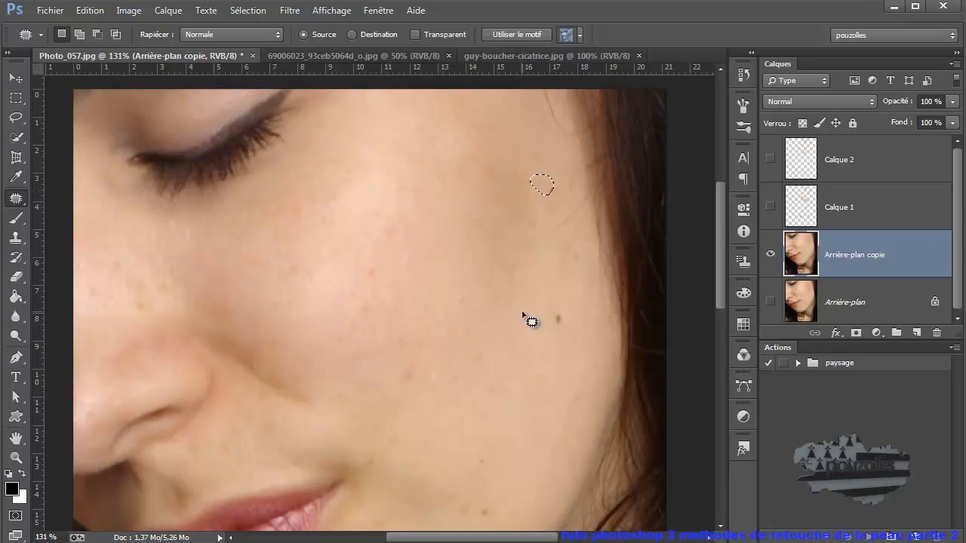
mouse_move(567, 310)
mouse_down()
mouse_move(560, 345)
mouse_move(541, 326)
mouse_move(569, 307)
mouse_move(562, 324)
mouse_move(496, 320)
mouse_up()
Fit the whole photo in view and patch the moles on the lower cheek and chin with the Patch tool
scroll(504, 329, down, 5)
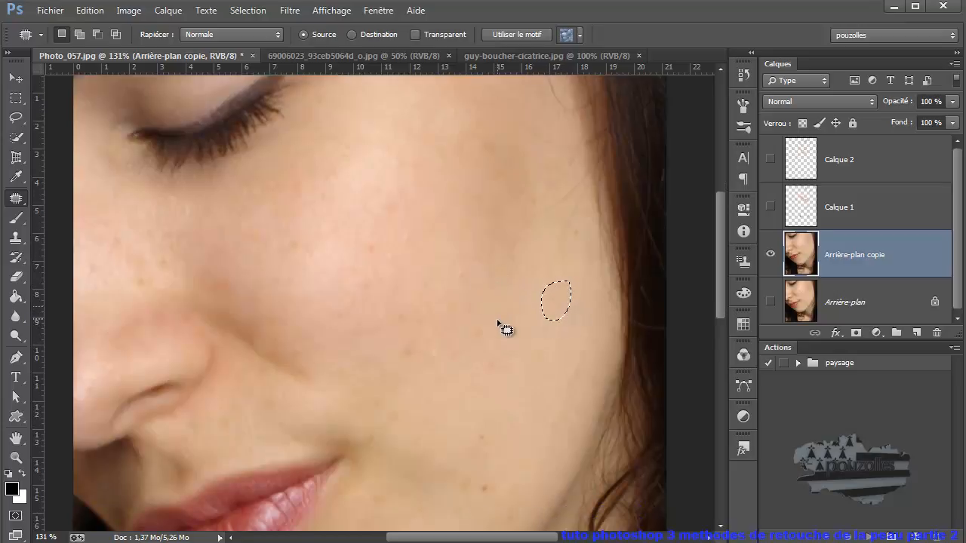
scroll(504, 331, up, 3)
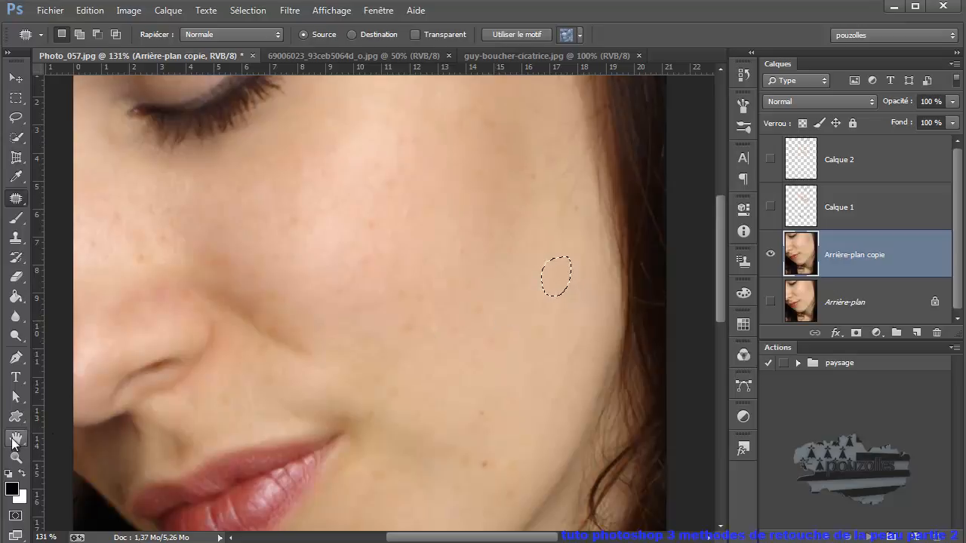
click(16, 442)
double_click(15, 442)
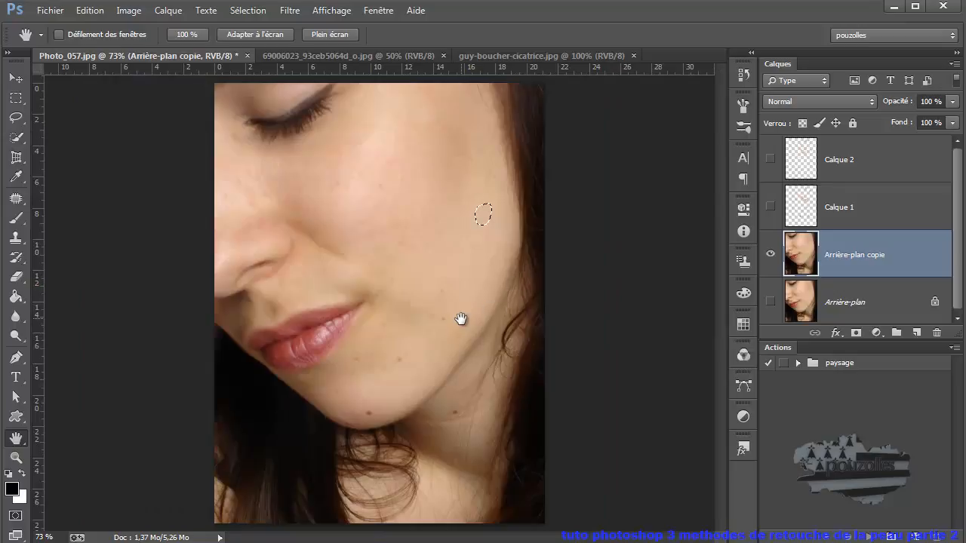
click(15, 198)
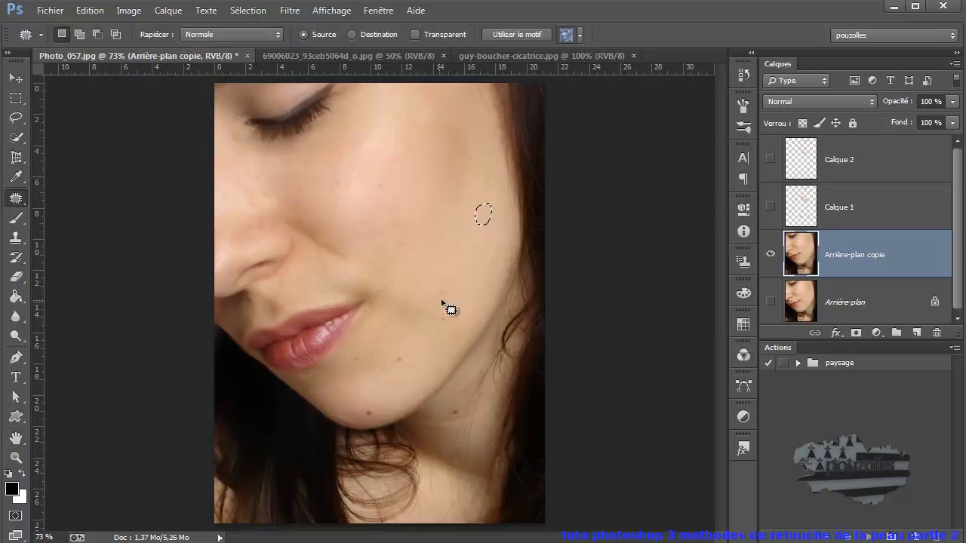
mouse_move(461, 301)
mouse_down()
mouse_move(434, 332)
mouse_move(447, 299)
mouse_move(459, 297)
mouse_move(440, 276)
mouse_up()
mouse_move(404, 344)
mouse_down()
mouse_move(391, 374)
mouse_move(388, 345)
mouse_move(415, 344)
mouse_move(409, 321)
mouse_up()
drag(400, 363, 447, 340)
mouse_move(390, 407)
mouse_down()
mouse_move(363, 418)
mouse_move(379, 405)
mouse_move(390, 412)
mouse_move(395, 381)
mouse_move(408, 383)
mouse_up()
Patch the mole on the neck and deselect
key(ctrl+d)
drag(459, 410, 459, 406)
click(255, 11)
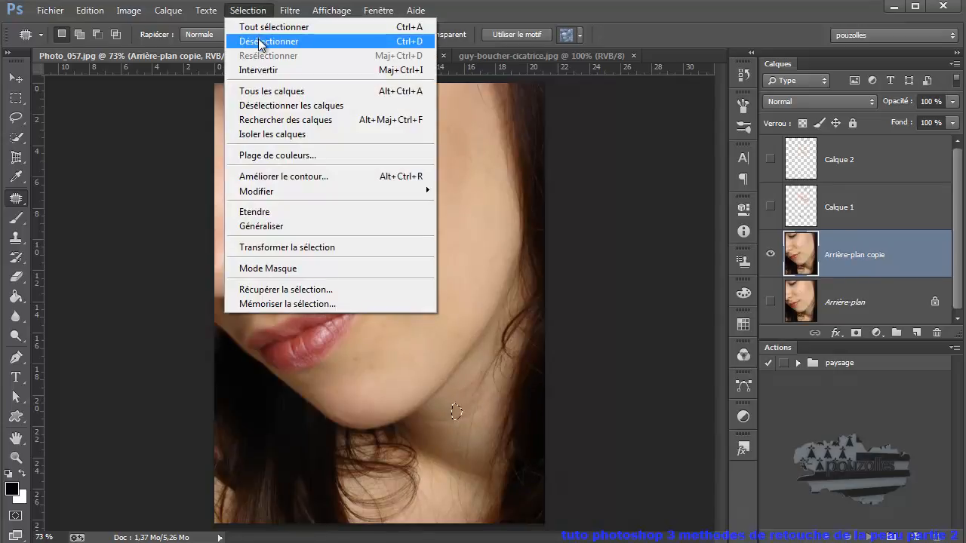
click(261, 41)
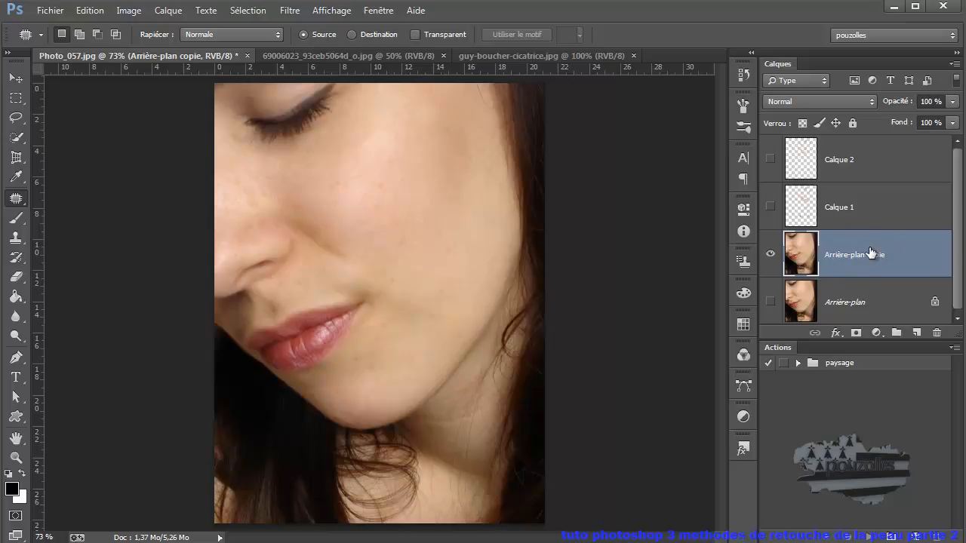
Show the original background and toggle the patched background copy to compare before and after, ending with the copy hidden
click(770, 257)
click(769, 303)
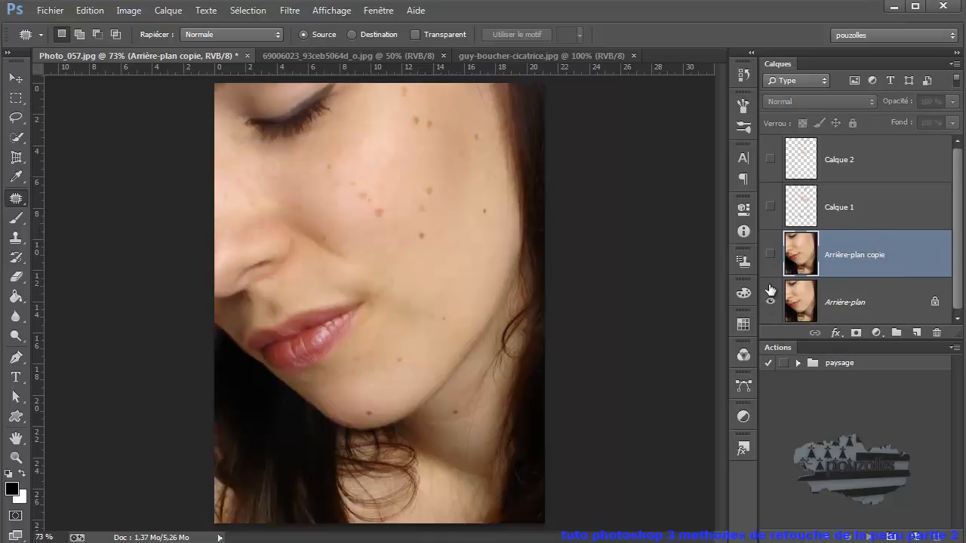
click(770, 257)
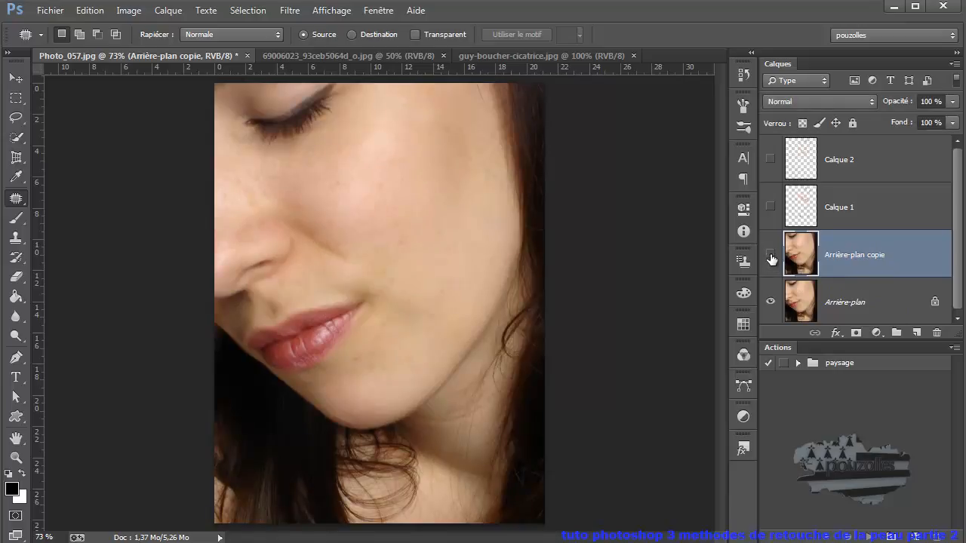
click(771, 256)
click(771, 257)
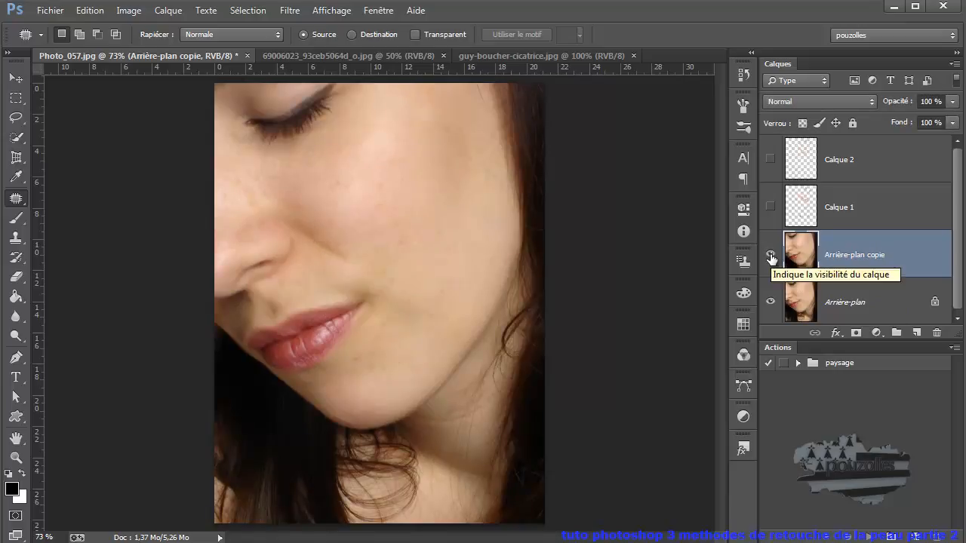
click(770, 259)
Toggle Calque 1 and Calque 2 in turn over the original background to compare their retouching, ending with both hidden
click(770, 208)
click(771, 208)
click(770, 209)
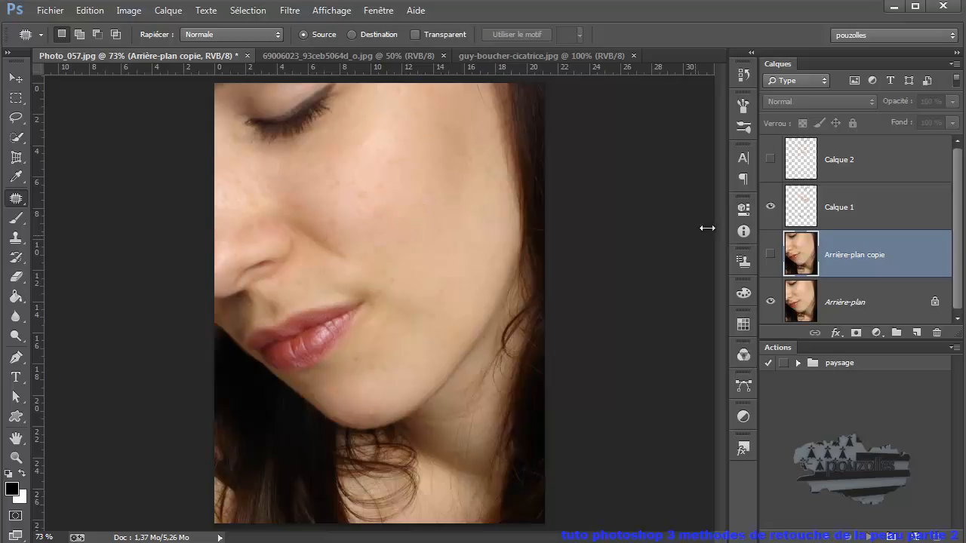
click(770, 208)
click(770, 160)
click(770, 160)
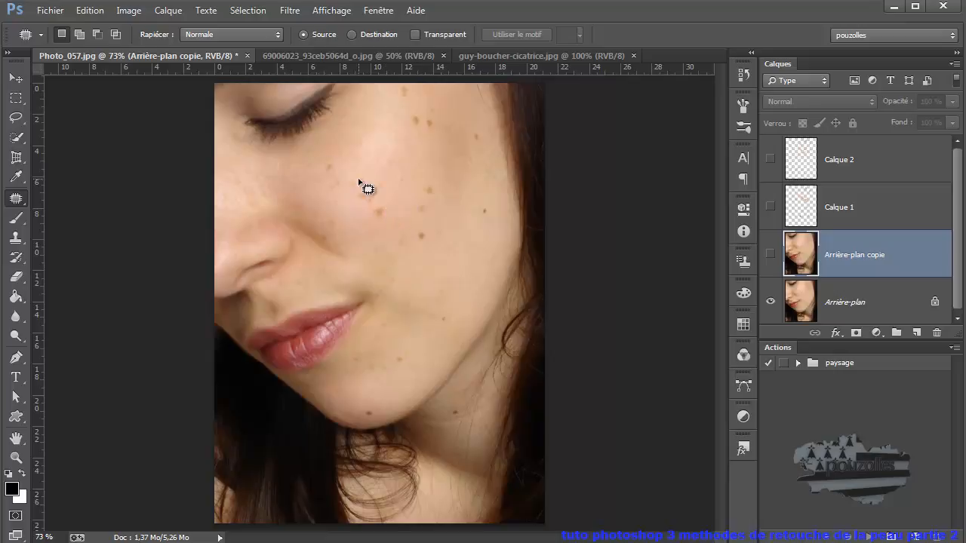
Select the Arrière-plan layer and examine the available noise filters without applying one
click(291, 10)
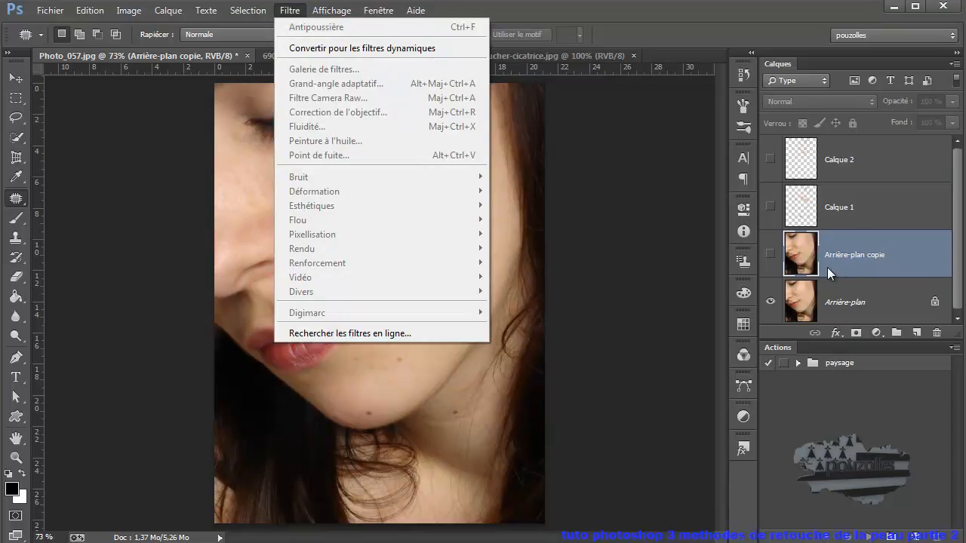
click(853, 294)
click(288, 12)
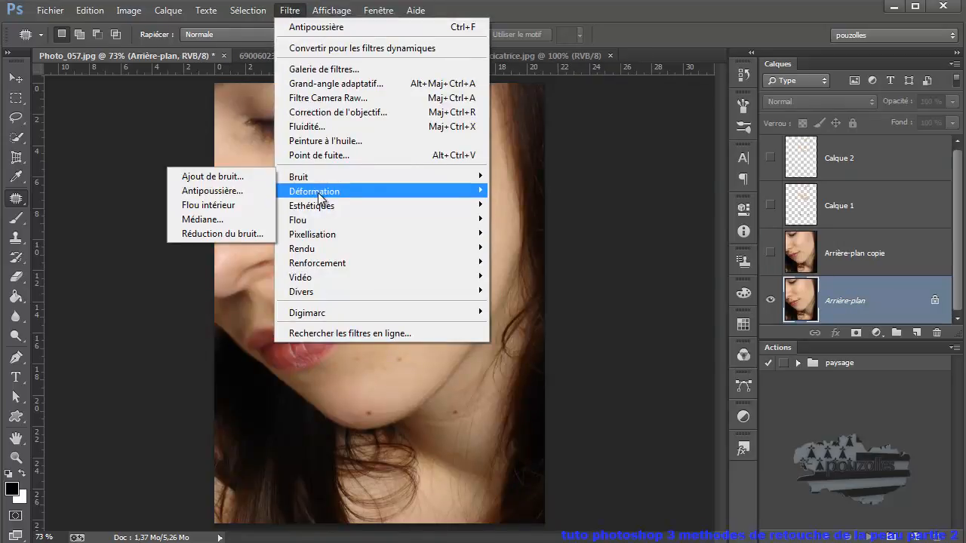
mouse_move(319, 204)
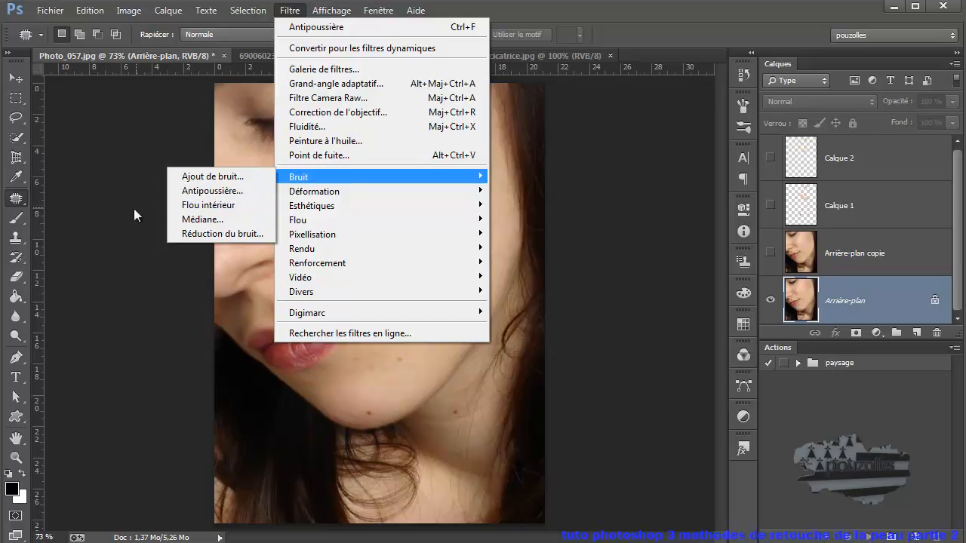
click(95, 247)
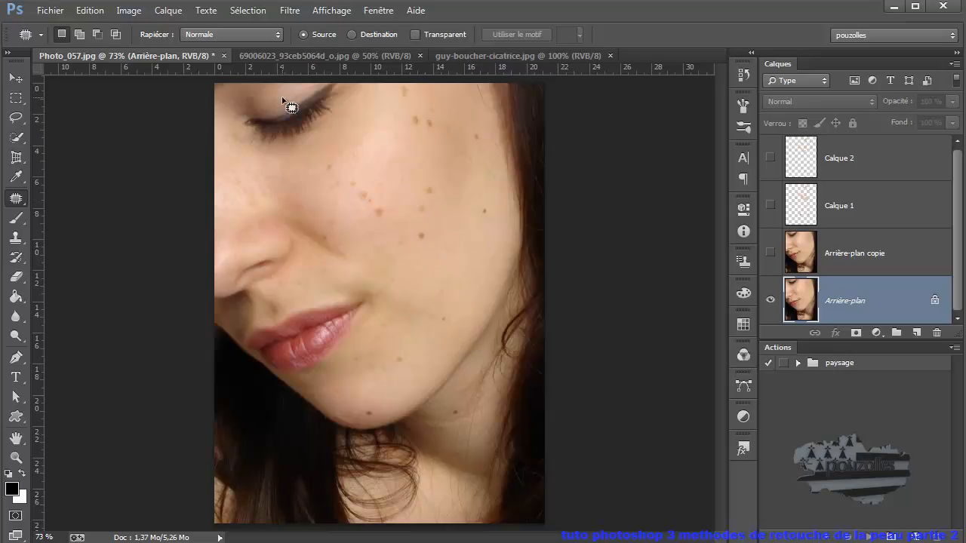
Switch to 69006023_93ceb5064d_o.jpg and patch the red spots across the child's forehead with clear skin
click(292, 55)
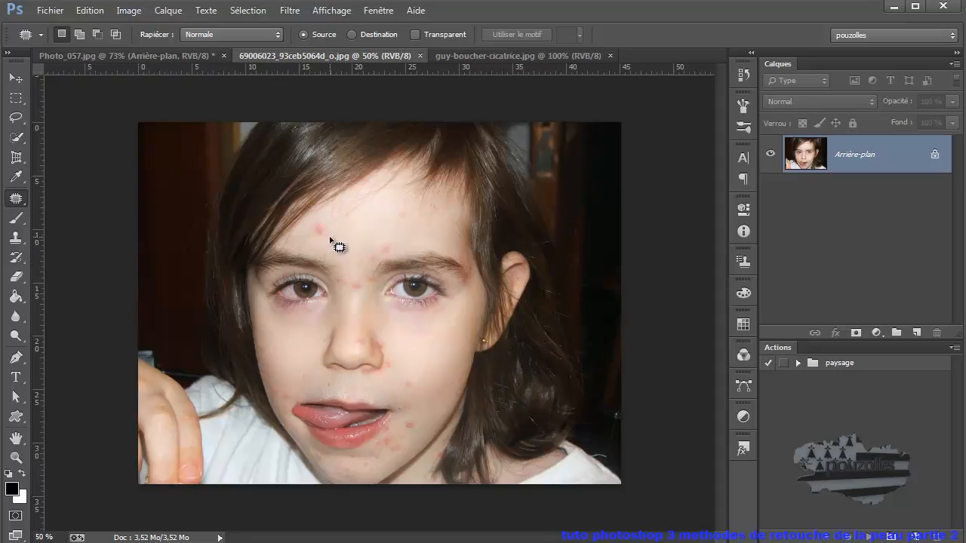
scroll(342, 233, up, 5)
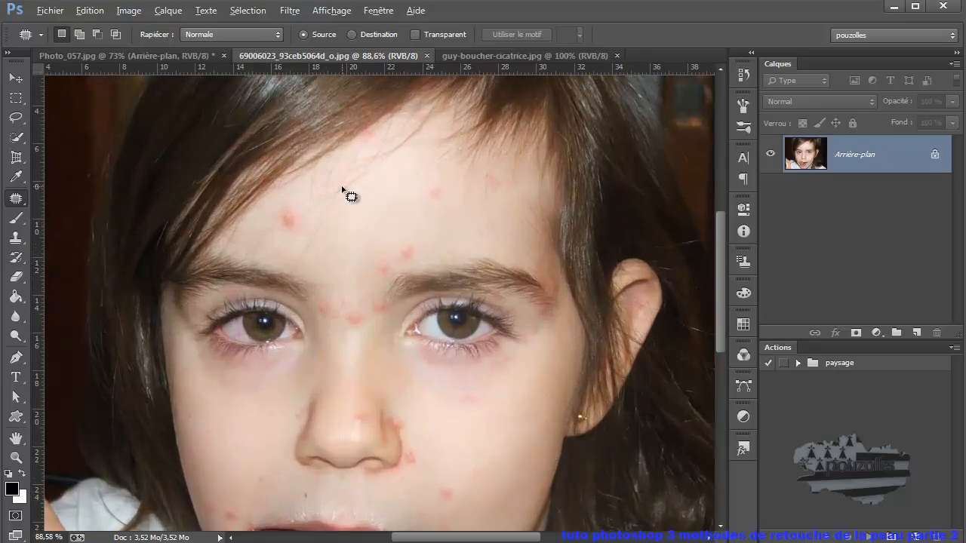
mouse_move(283, 214)
mouse_down()
mouse_move(272, 237)
mouse_move(288, 241)
mouse_move(296, 218)
mouse_move(287, 214)
mouse_move(287, 225)
mouse_move(371, 229)
mouse_up()
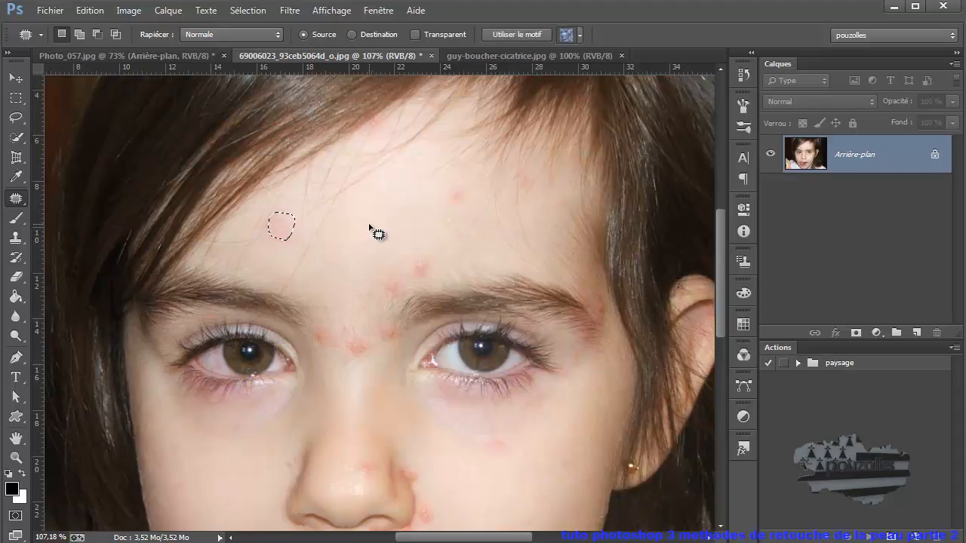
mouse_move(453, 194)
mouse_down()
mouse_move(464, 211)
mouse_move(474, 194)
mouse_move(413, 198)
mouse_up()
mouse_move(295, 207)
mouse_down()
mouse_move(289, 253)
mouse_move(277, 254)
mouse_move(252, 219)
mouse_move(282, 205)
mouse_move(291, 218)
mouse_move(387, 221)
mouse_up()
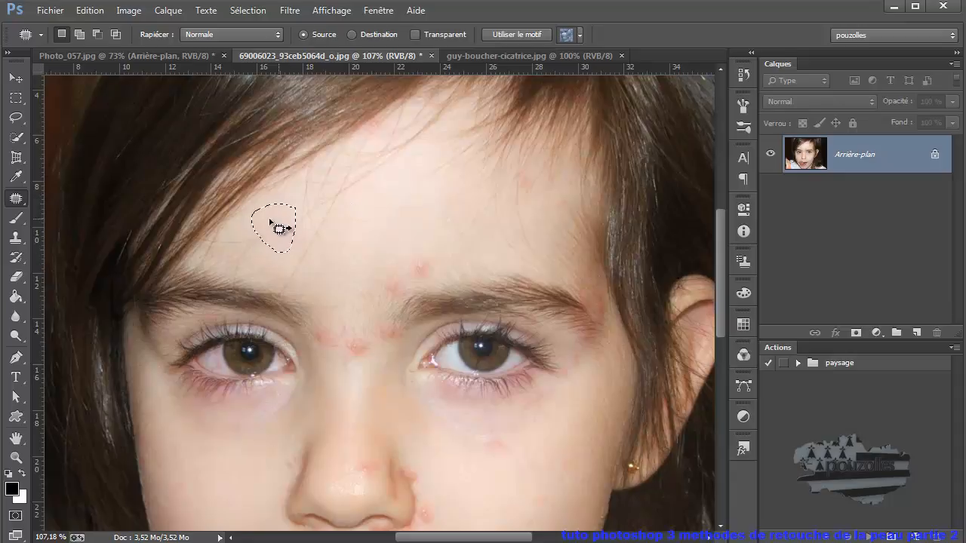
Patch the red marks near the forehead hairline and just above the inner end of the eyebrow with clear skin
click(520, 181)
mouse_move(516, 169)
mouse_down()
mouse_move(513, 179)
mouse_move(504, 174)
mouse_up()
scroll(453, 231, down, 1)
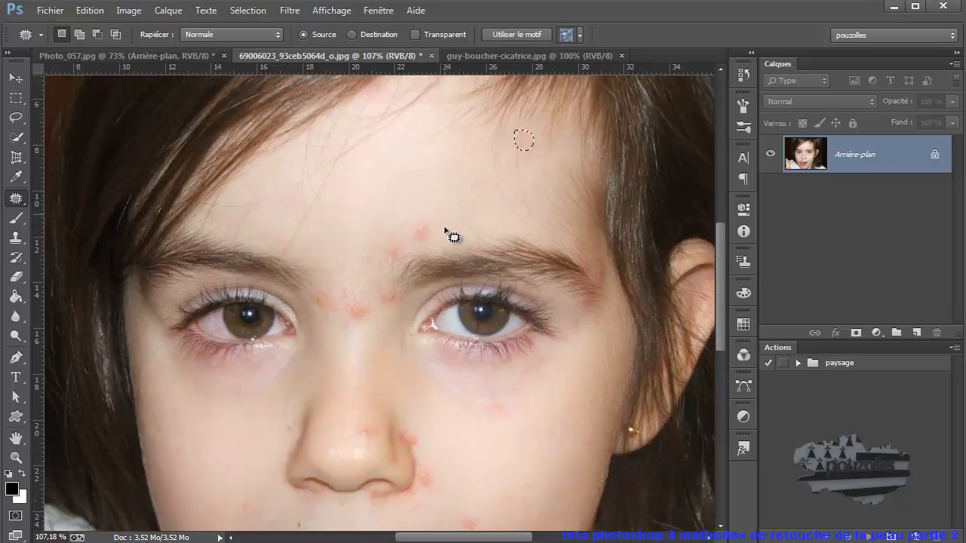
scroll(446, 229, down, 2)
mouse_move(440, 178)
mouse_down()
mouse_move(405, 209)
mouse_move(380, 212)
mouse_move(435, 189)
mouse_move(410, 209)
mouse_move(393, 182)
mouse_move(395, 189)
mouse_up()
mouse_move(449, 178)
mouse_down()
mouse_move(404, 221)
mouse_move(387, 219)
mouse_move(387, 204)
mouse_move(451, 176)
mouse_move(418, 173)
mouse_move(388, 142)
mouse_up()
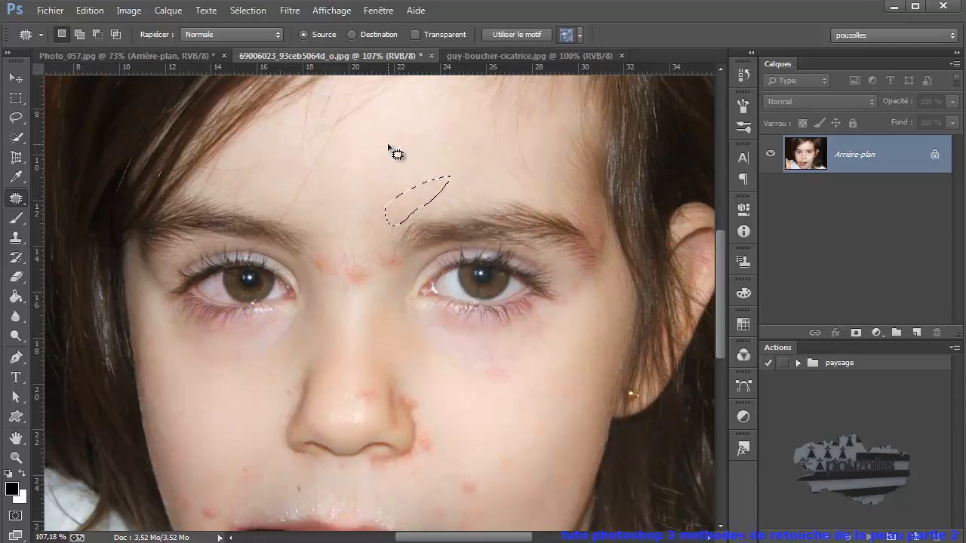
Patch the red spots between the child's eyebrows with clear forehead skin
scroll(332, 230, down, 2)
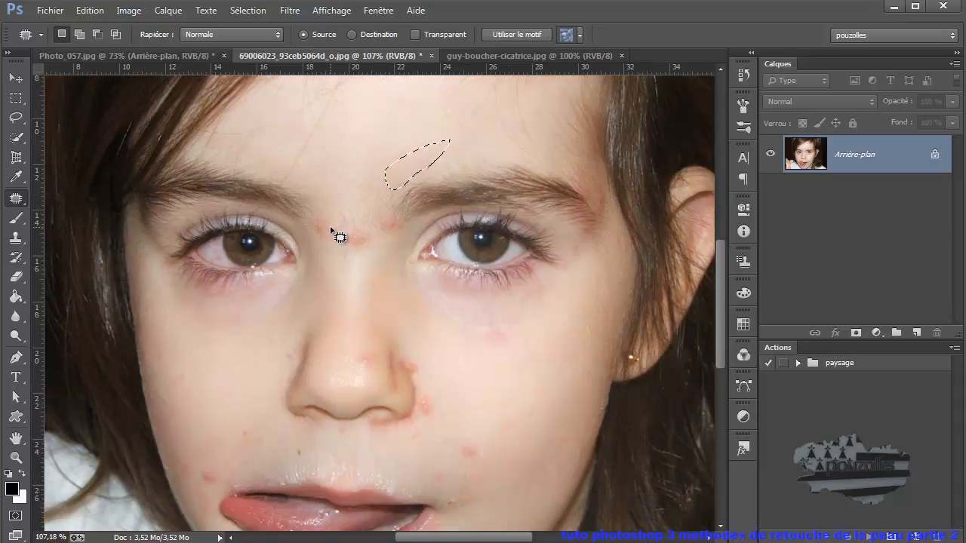
mouse_move(367, 218)
mouse_down()
mouse_move(361, 255)
mouse_move(343, 227)
mouse_move(365, 212)
mouse_move(361, 227)
mouse_move(361, 204)
mouse_up()
click(376, 216)
mouse_move(387, 237)
mouse_down()
mouse_move(402, 215)
mouse_move(378, 212)
mouse_move(387, 201)
mouse_move(370, 207)
mouse_move(363, 238)
mouse_move(379, 240)
mouse_move(316, 239)
mouse_move(311, 215)
mouse_move(332, 220)
mouse_move(351, 193)
mouse_up()
key(ctrl+d)
scroll(375, 278, down, 1)
scroll(382, 278, up, 5)
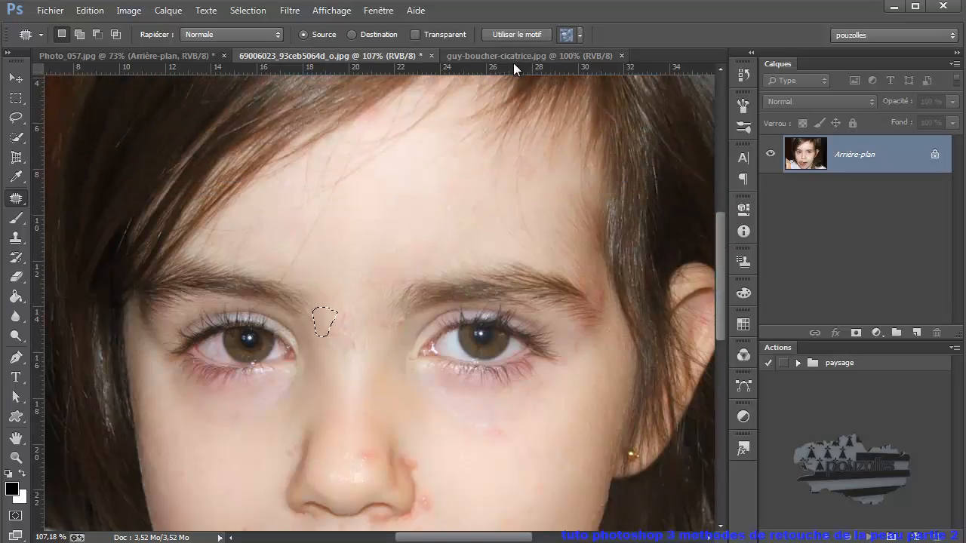
Switch to guy-boucher-cicatrice.jpg and patch the cheek scar with clear skin from nearer the ear
click(512, 54)
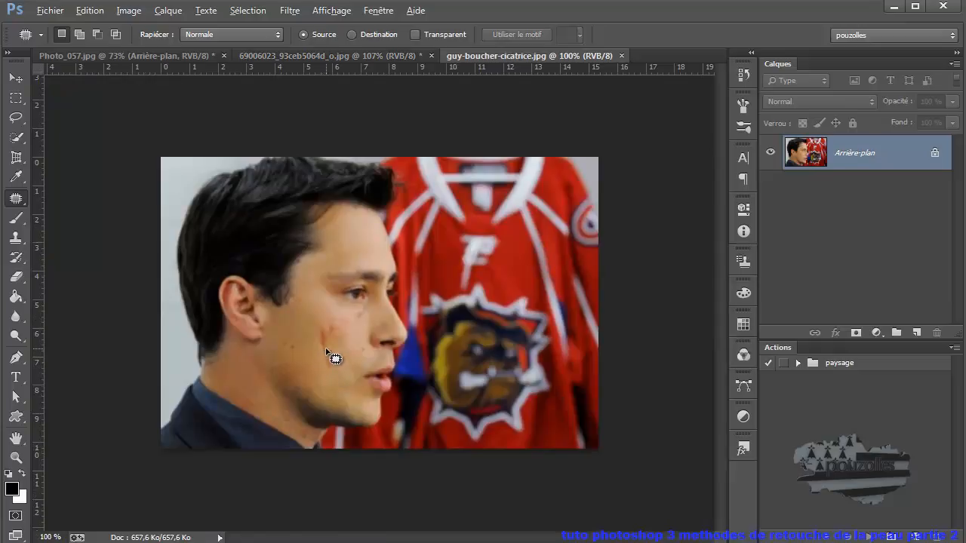
scroll(336, 358, up, 3)
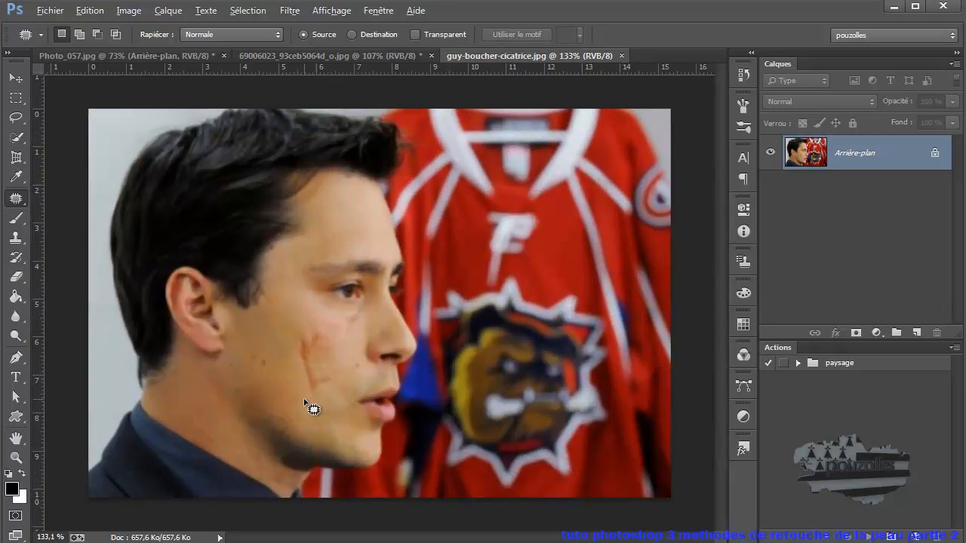
scroll(299, 410, up, 1)
scroll(299, 409, up, 1)
scroll(296, 407, up, 1)
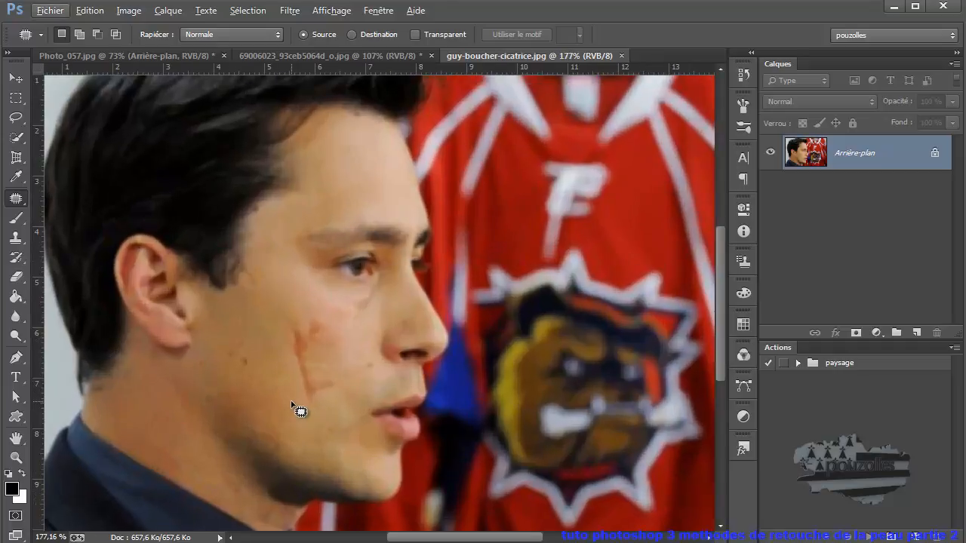
mouse_move(321, 316)
mouse_down()
mouse_move(345, 393)
mouse_move(327, 404)
mouse_move(293, 390)
mouse_move(278, 332)
mouse_move(323, 322)
mouse_move(335, 335)
mouse_move(312, 349)
mouse_move(262, 341)
mouse_move(247, 345)
mouse_move(247, 361)
mouse_move(239, 352)
mouse_up()
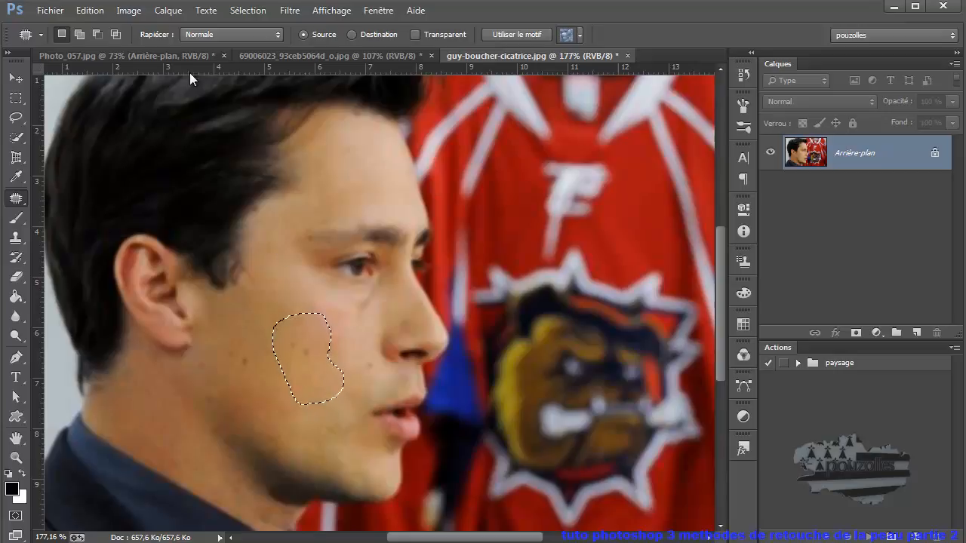
View Photo_057.jpg briefly, return to guy-boucher-cicatrice.jpg, patch the leftover marks in the scar area and deselect
click(168, 53)
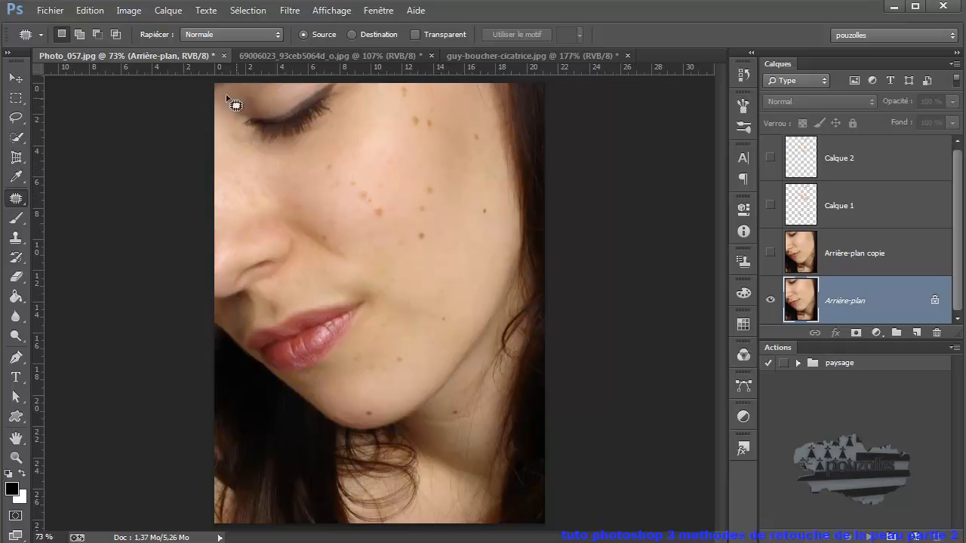
click(520, 53)
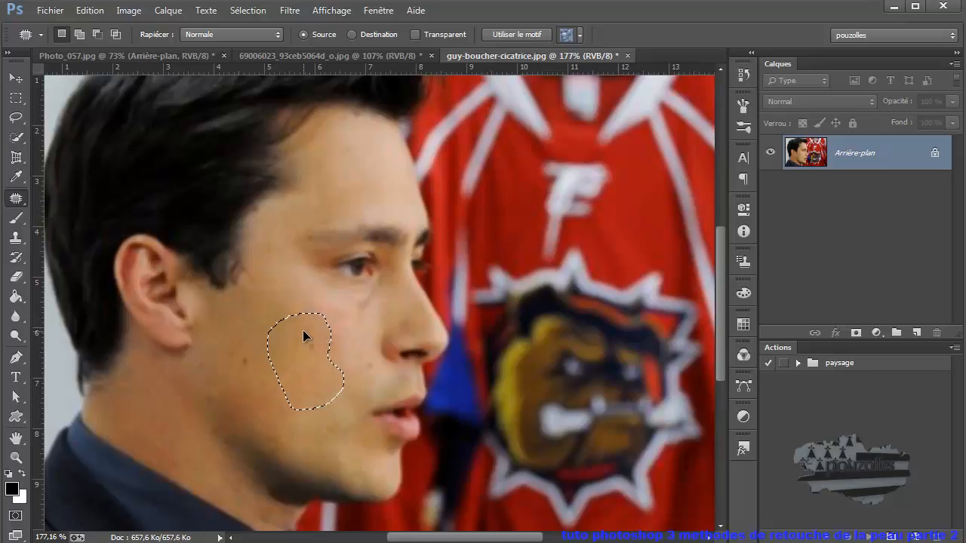
click(241, 11)
click(251, 40)
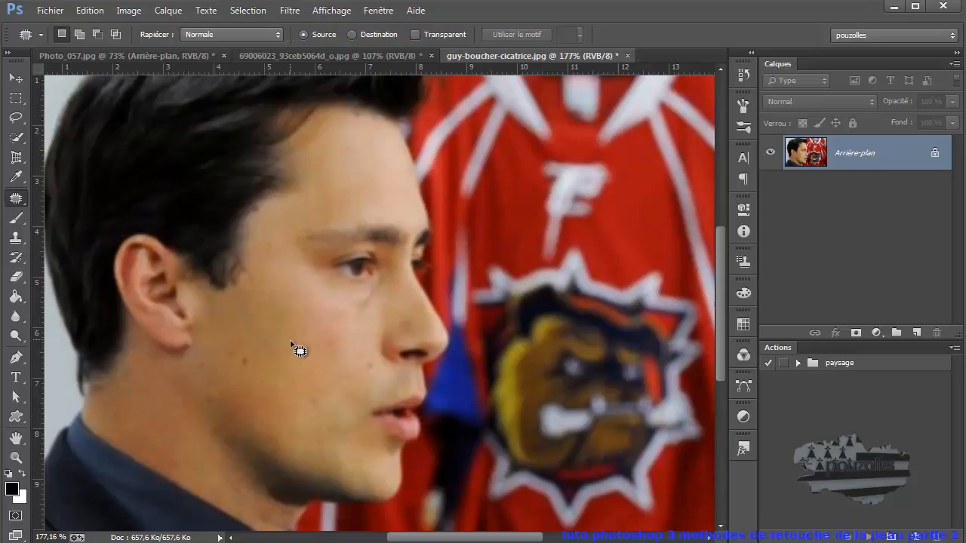
Patch the small area of the cheek below the eye with neighbouring skin and deselect it
mouse_move(290, 326)
mouse_down()
mouse_move(298, 357)
mouse_move(314, 356)
mouse_move(310, 323)
mouse_move(266, 320)
mouse_up()
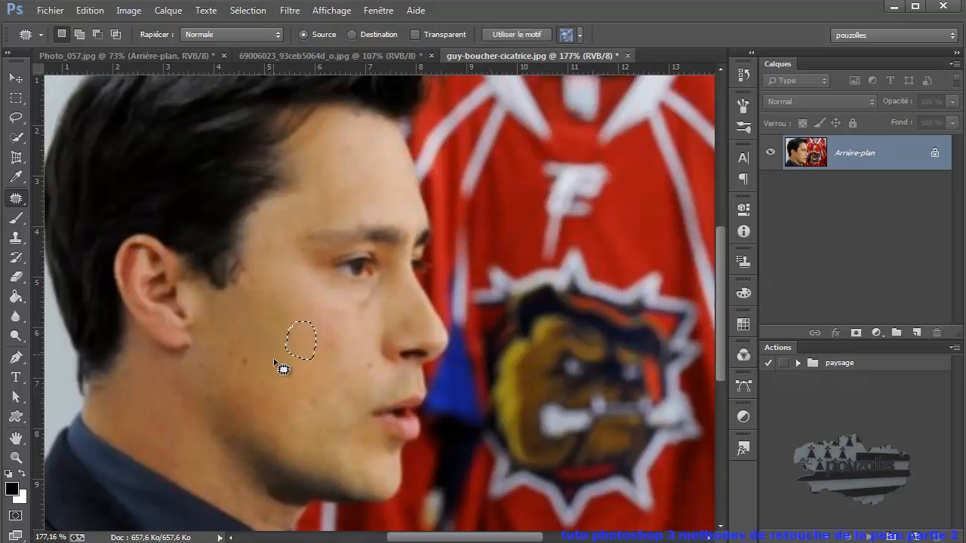
click(247, 11)
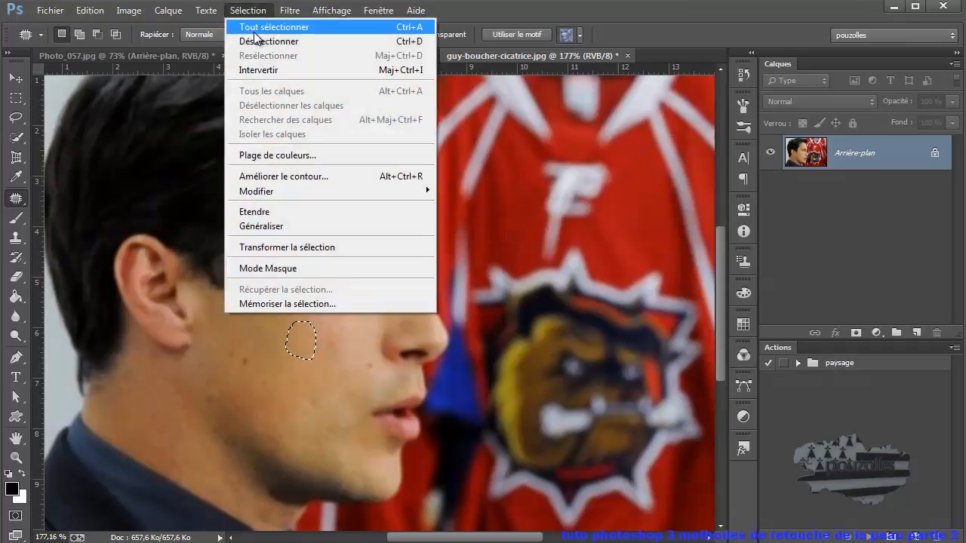
click(255, 41)
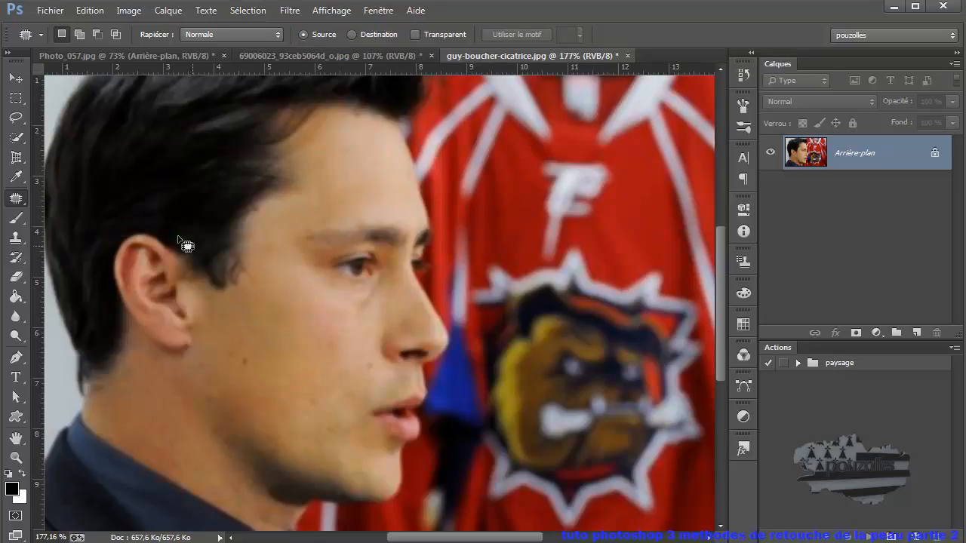
Switch from the Patch tool to the Spot Healing Brush and review the other retouching tools in its group
right_click(15, 202)
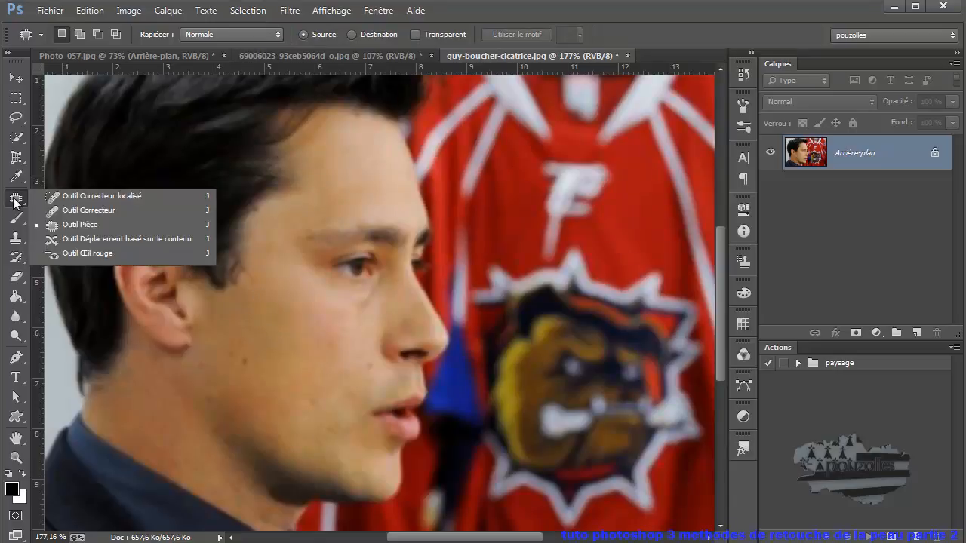
click(79, 196)
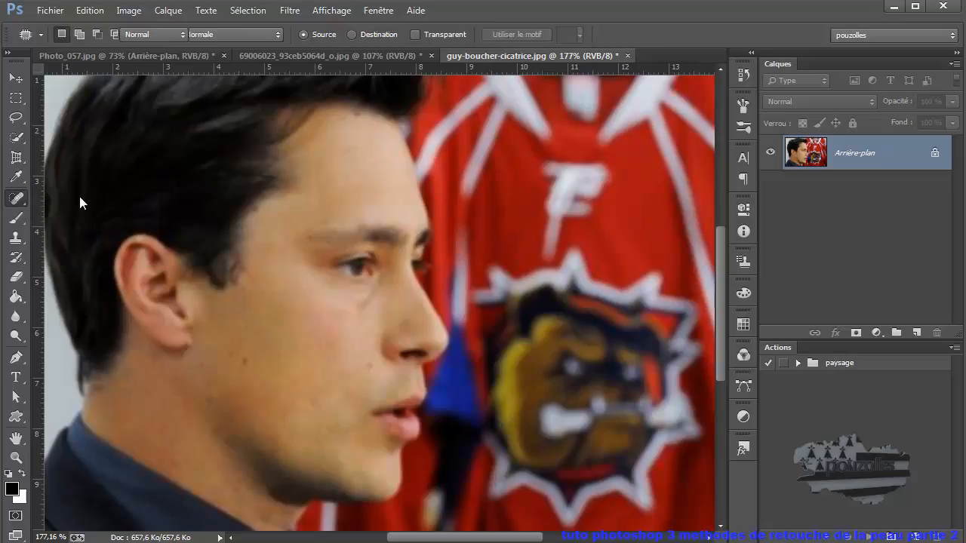
right_click(21, 198)
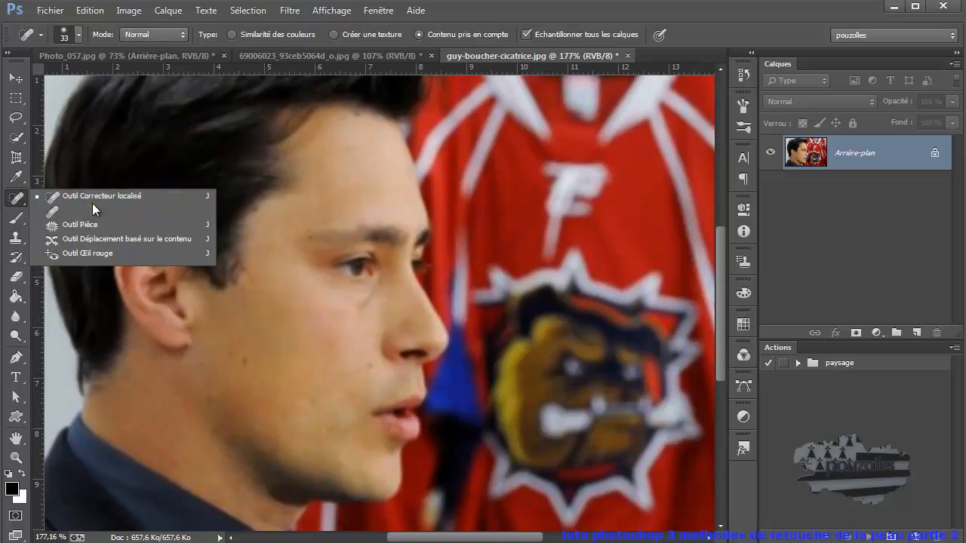
click(14, 196)
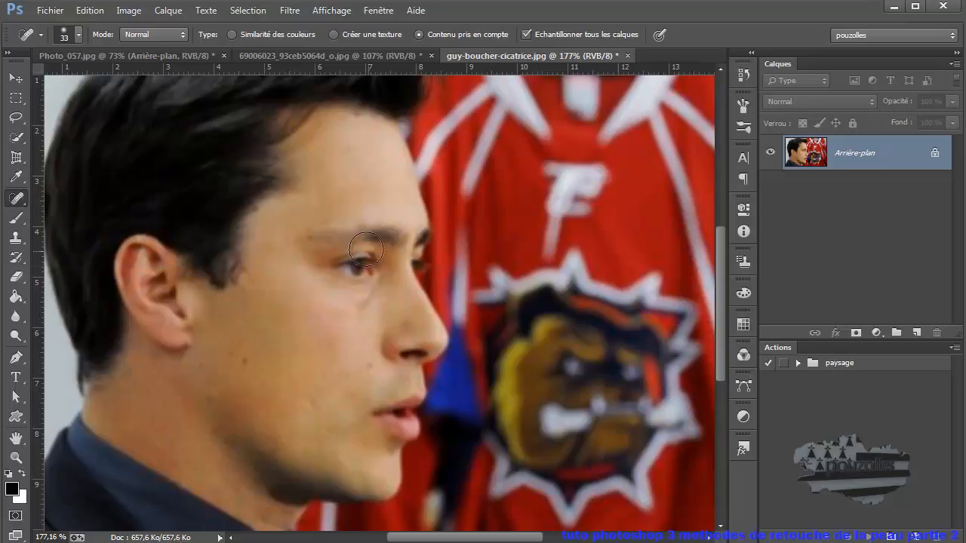